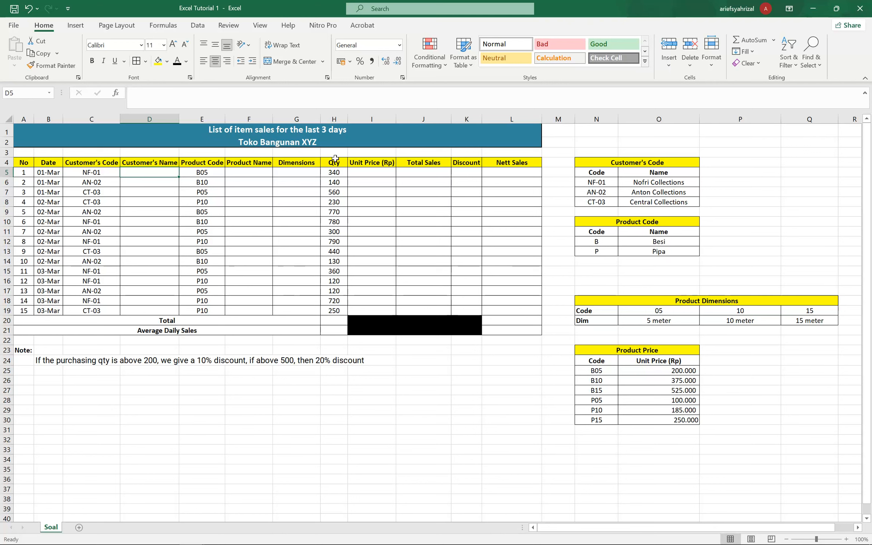
Step: Review the sales table, the reference tables, the Total and Average Daily Sales rows, and the discount note against the Discount column
{"action": "mouse_move", "coordinate": [602, 161]}
{"action": "left_mouse_down"}
{"action": "mouse_move", "coordinate": [753, 280]}
{"action": "mouse_move", "coordinate": [741, 426]}
{"action": "left_mouse_up"}
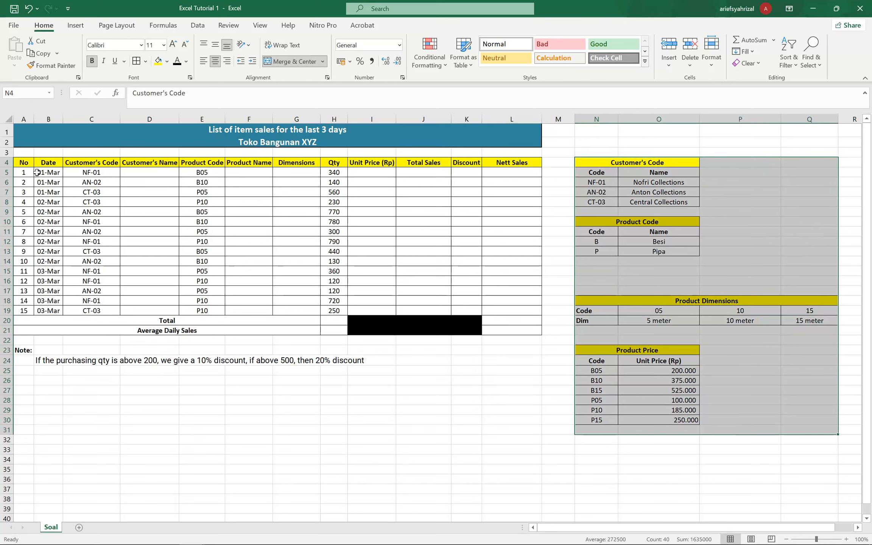
{"action": "left_click_drag", "start_coordinate": [23, 163], "coordinate": [463, 324]}
{"action": "left_click_drag", "start_coordinate": [141, 193], "coordinate": [160, 327]}
{"action": "left_click", "coordinate": [146, 303]}
{"action": "left_click", "coordinate": [140, 174]}
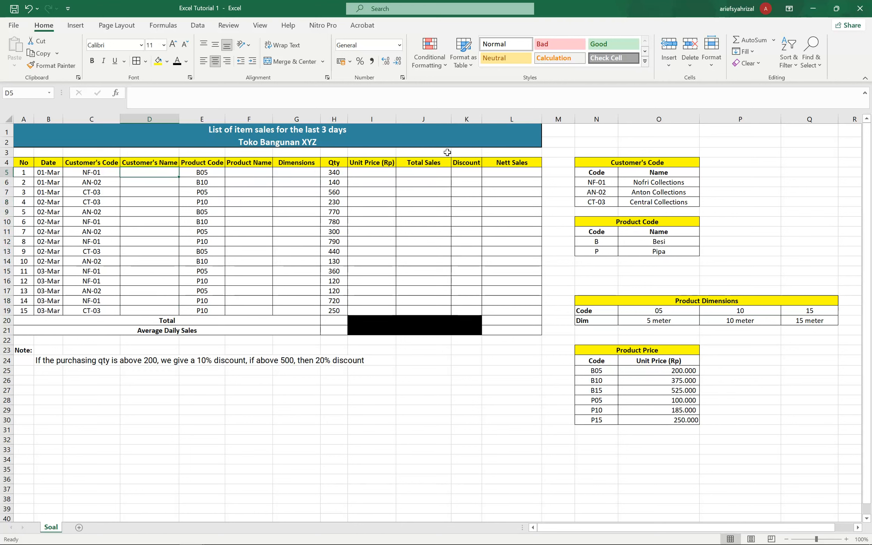
{"action": "left_click", "coordinate": [163, 320]}
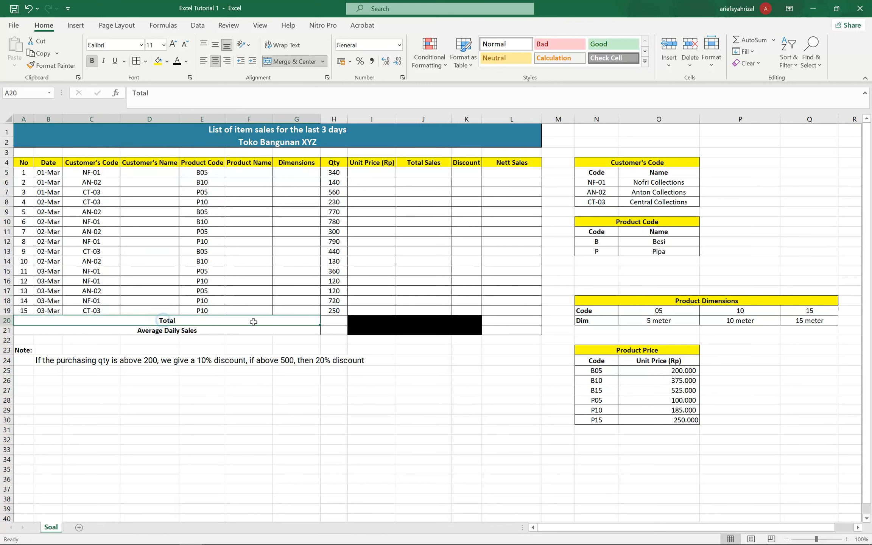
{"action": "left_click", "coordinate": [178, 333]}
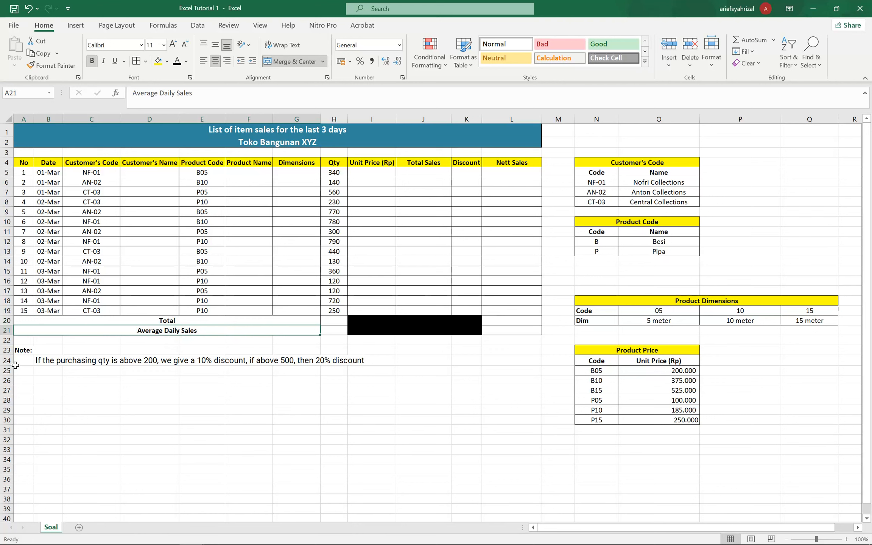
{"action": "left_click", "coordinate": [24, 351]}
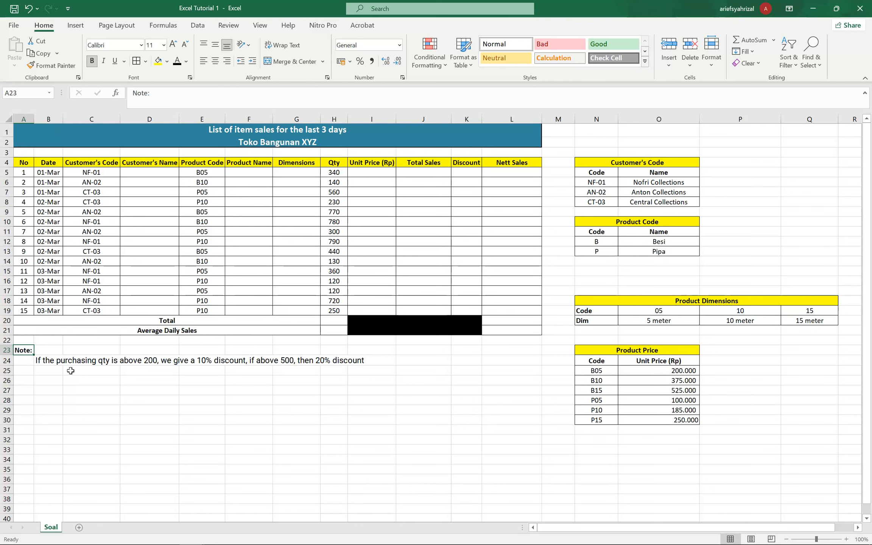
{"action": "left_click", "coordinate": [39, 361]}
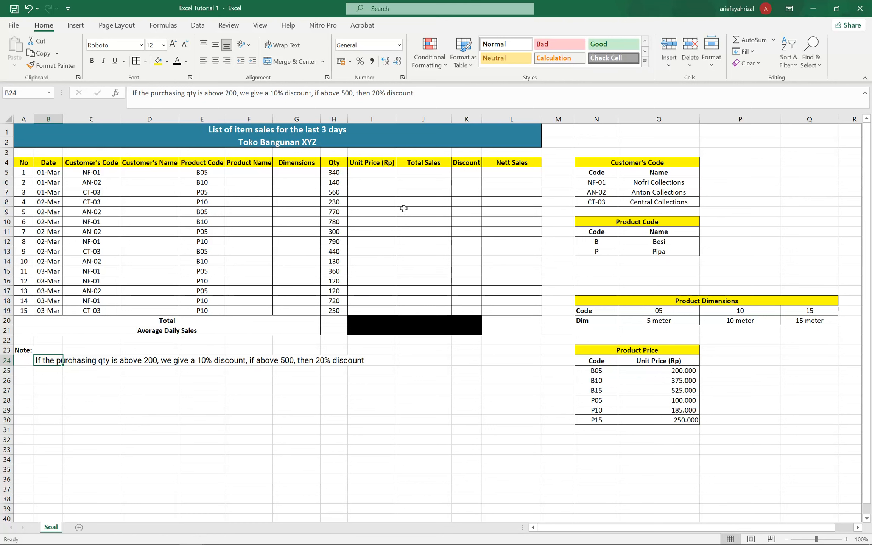
{"action": "left_click_drag", "start_coordinate": [465, 173], "coordinate": [463, 306]}
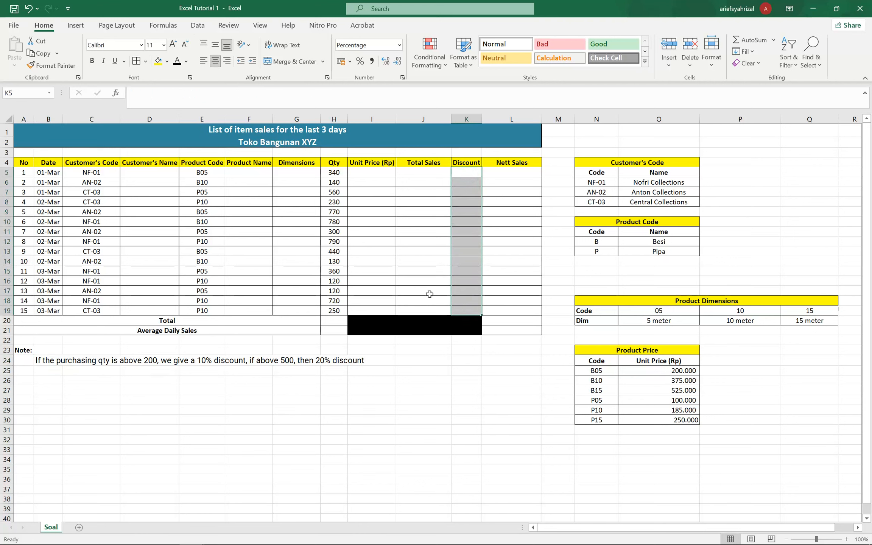
Step: Compare the customer codes in the sales table with the codes and names in the Customer's Code reference table
{"action": "left_click", "coordinate": [147, 174]}
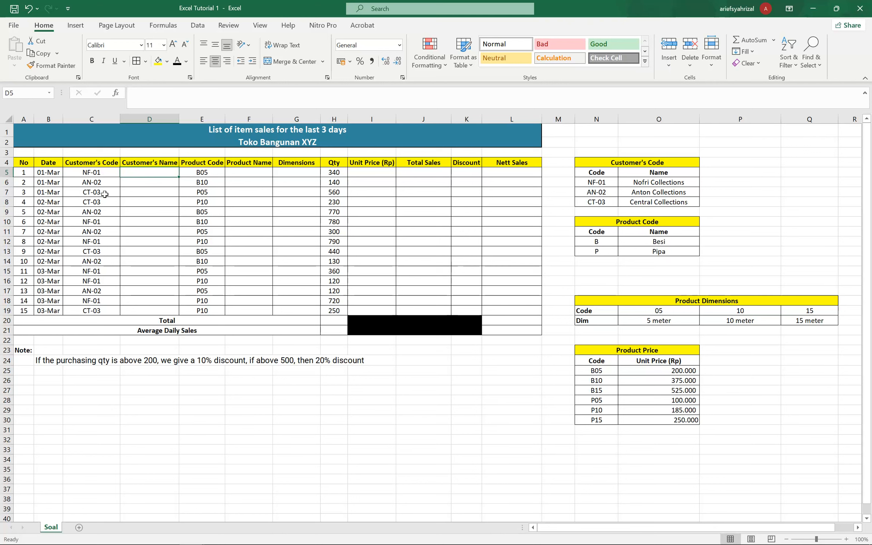
{"action": "left_click_drag", "start_coordinate": [98, 172], "coordinate": [99, 309]}
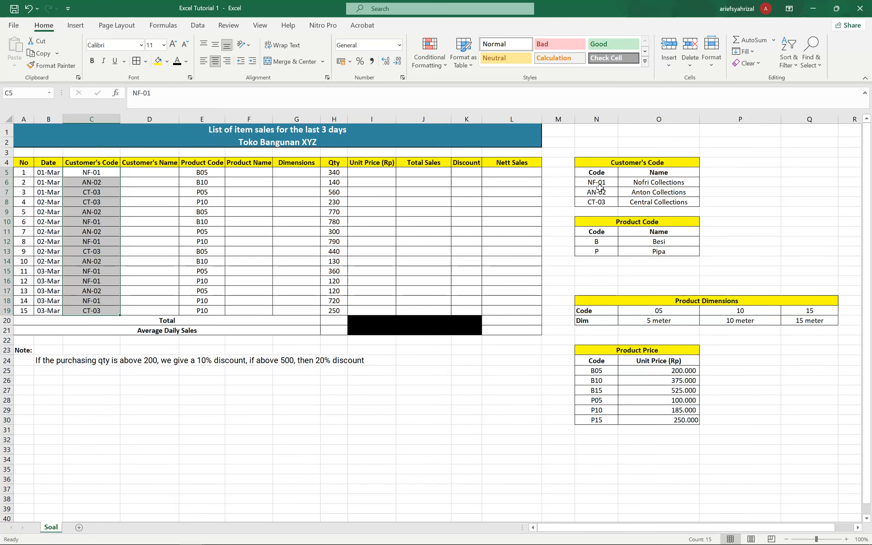
{"action": "left_click_drag", "start_coordinate": [597, 183], "coordinate": [594, 202]}
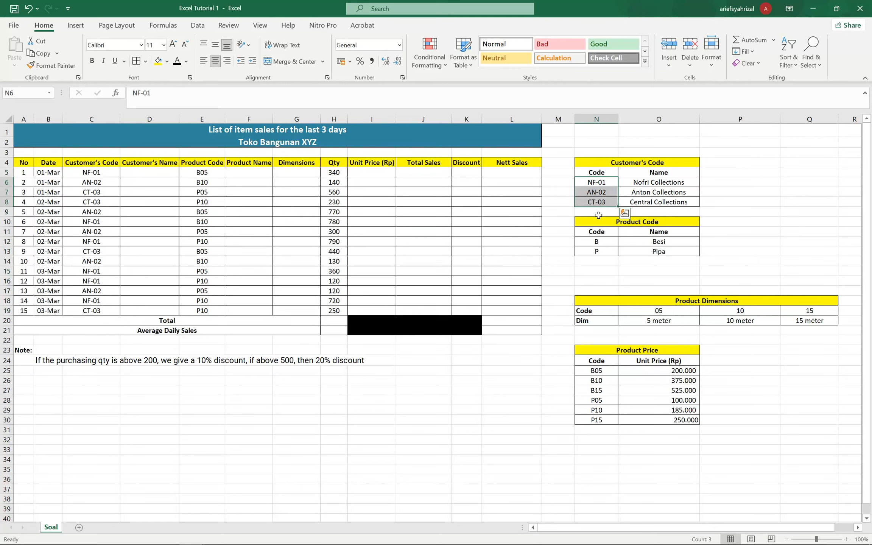
{"action": "left_click", "coordinate": [600, 183]}
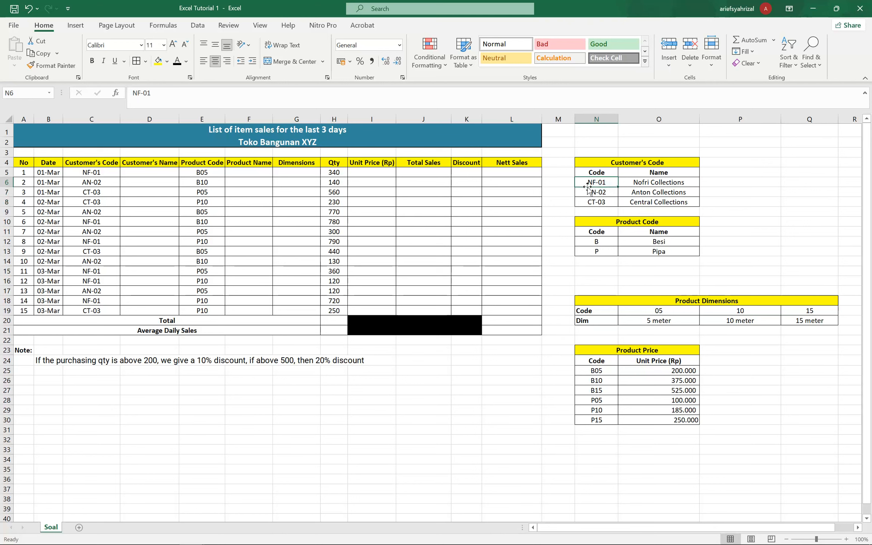
{"action": "left_click", "coordinate": [641, 186]}
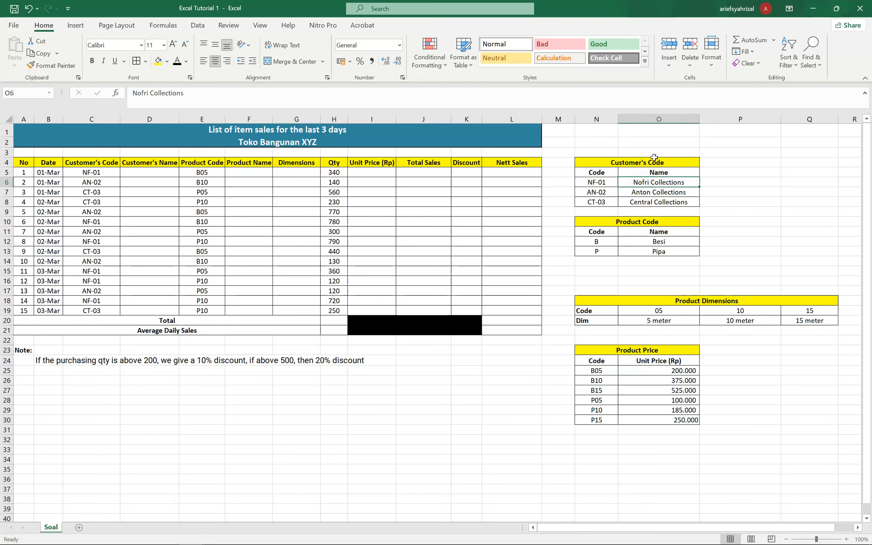
{"action": "left_click", "coordinate": [597, 201]}
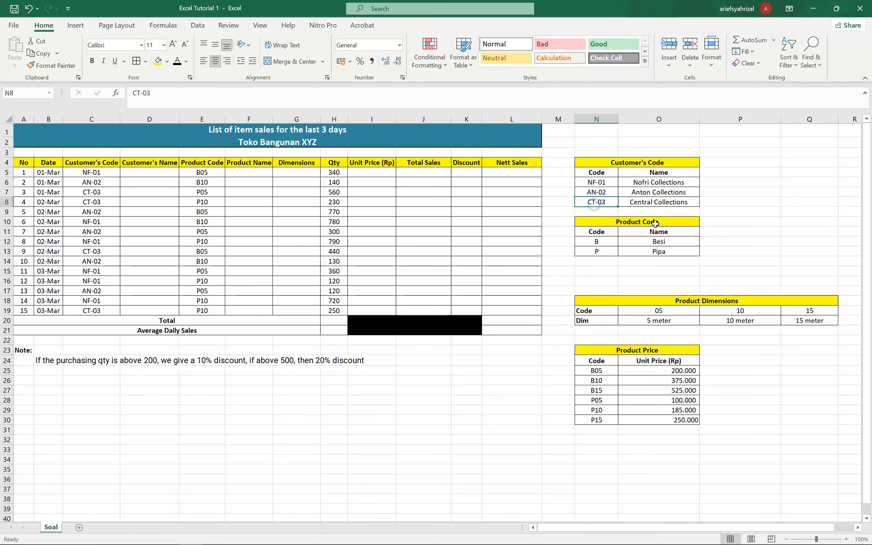
{"action": "left_click", "coordinate": [651, 203]}
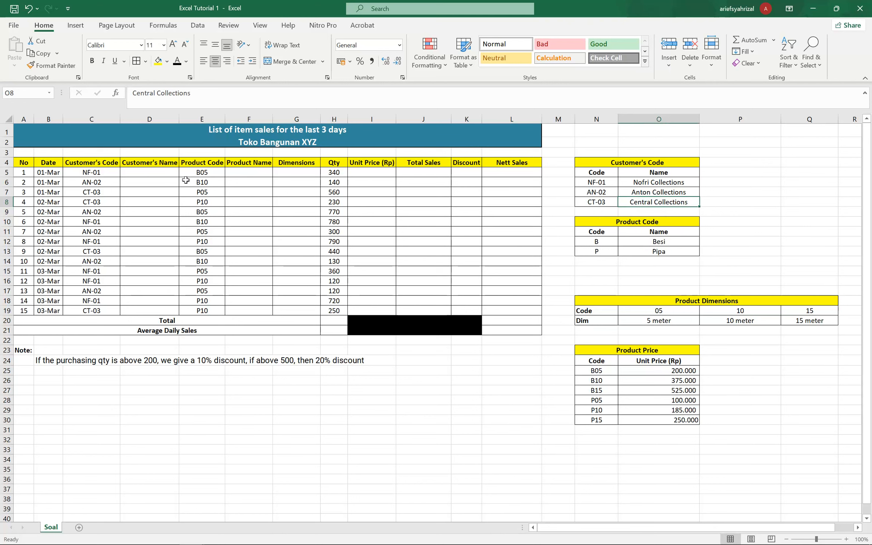
{"action": "left_click_drag", "start_coordinate": [595, 182], "coordinate": [597, 202]}
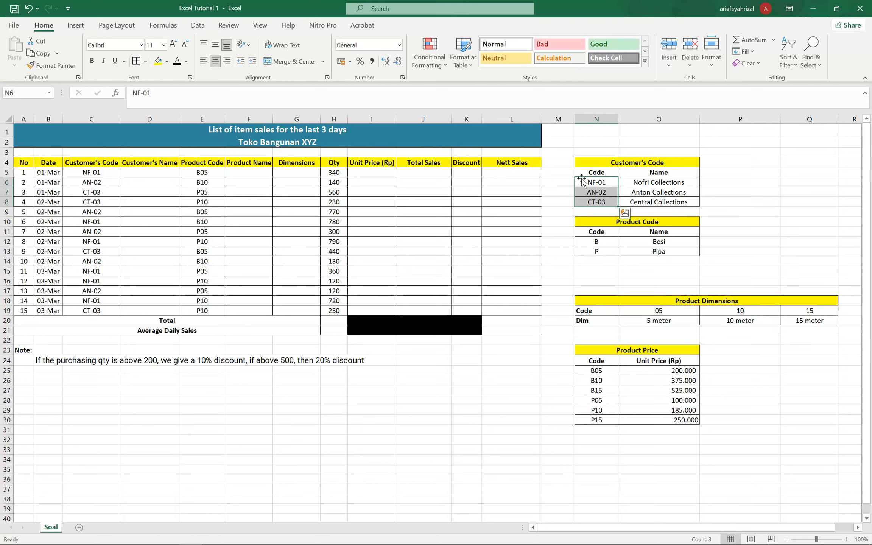
Step: Enter the formula =VLOOKUP(C5;$N$5:$O$8;2;0) in cell D5 to look up the customer's name
{"action": "left_click", "coordinate": [150, 173]}
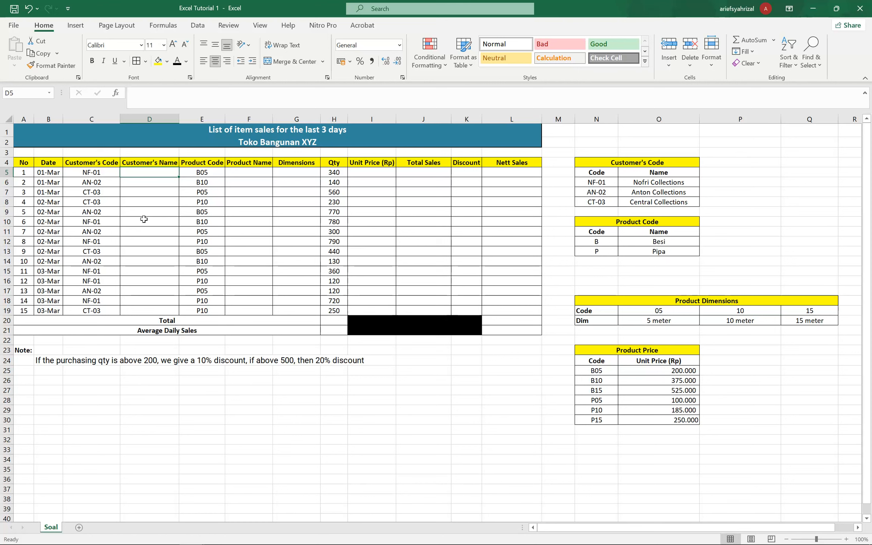
{"action": "type", "text": "="}
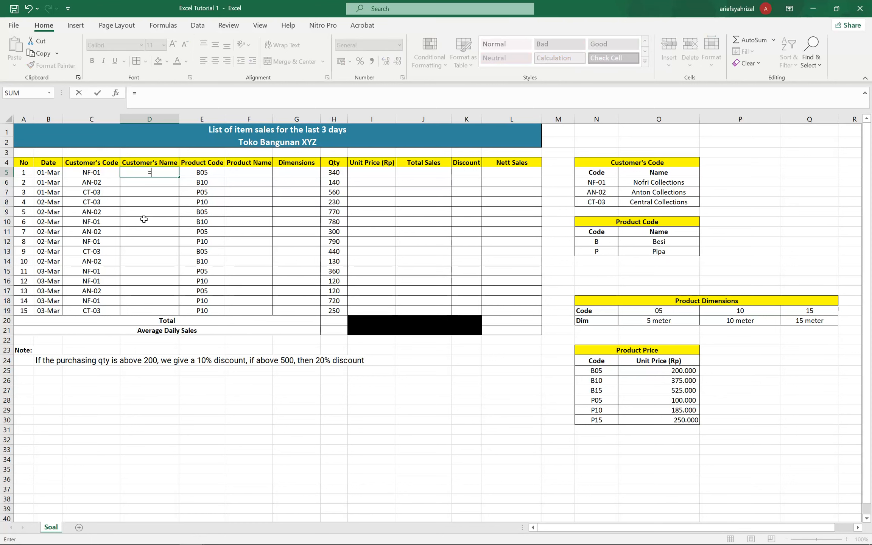
{"action": "type", "text": "vl"}
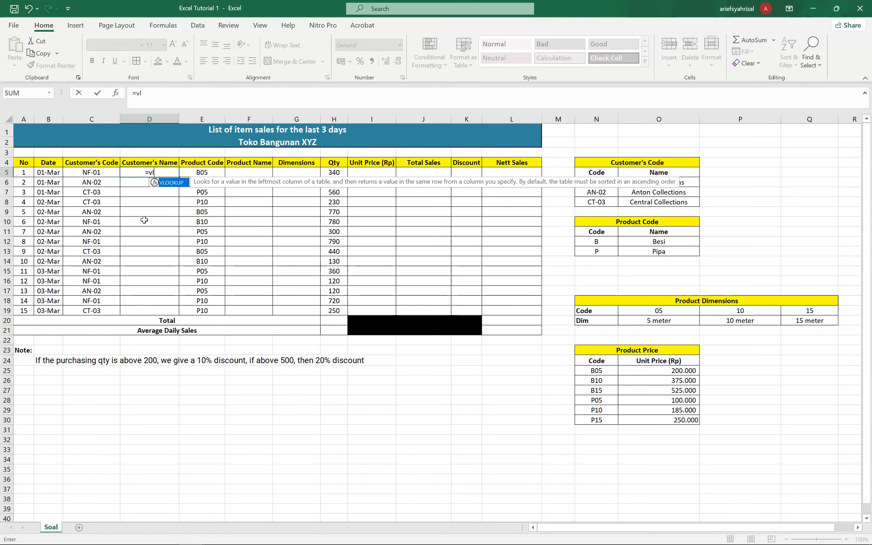
{"action": "type", "text": "ook"}
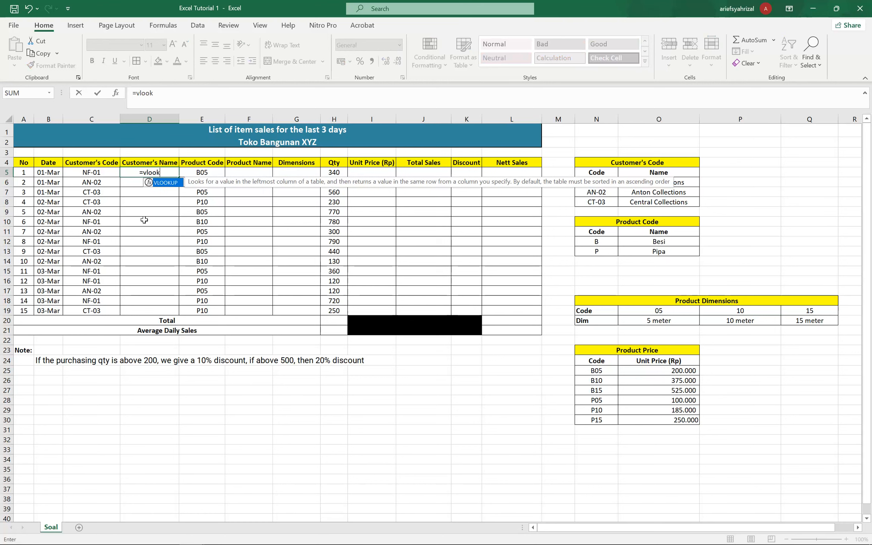
{"action": "type", "text": "up("}
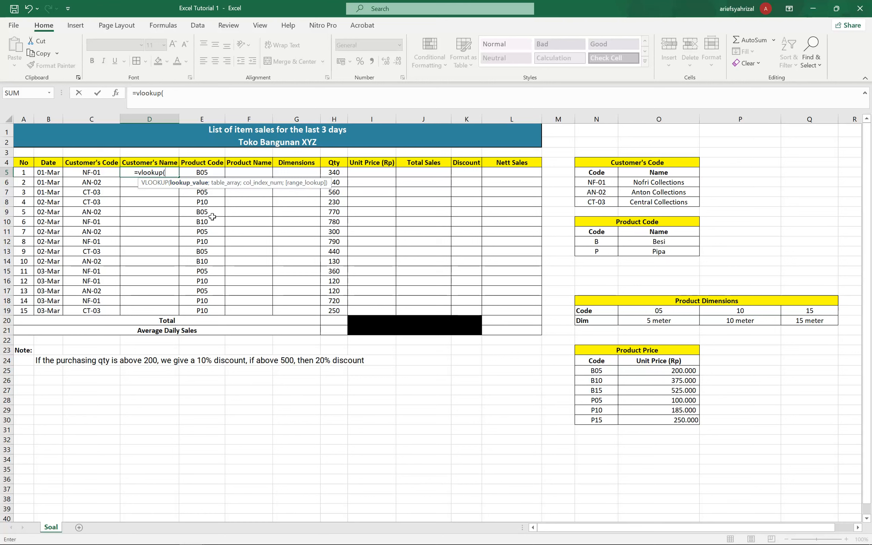
{"action": "left_click", "coordinate": [135, 173]}
{"action": "left_click", "coordinate": [89, 174]}
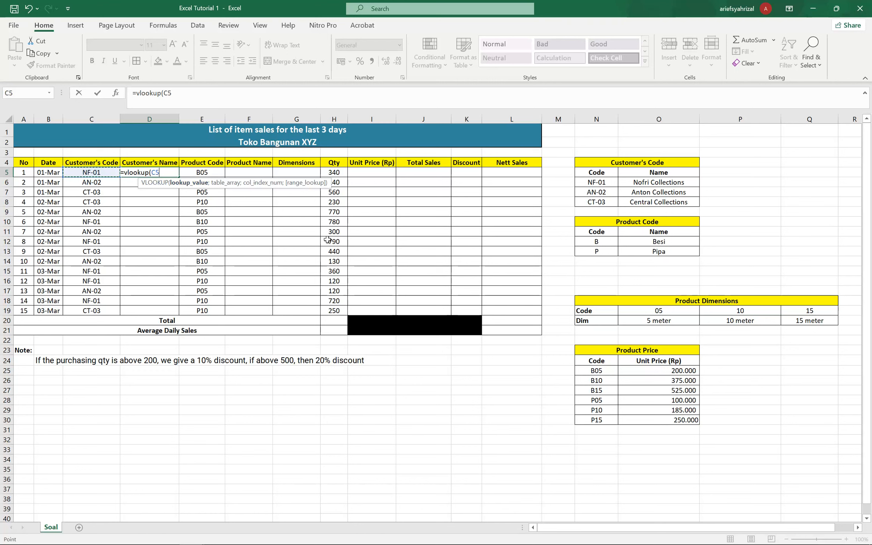
{"action": "type", "text": ";"}
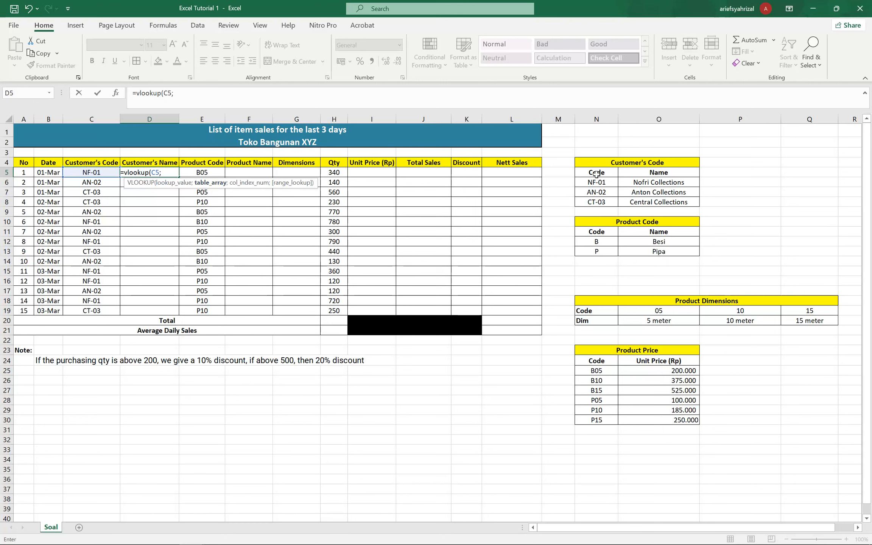
{"action": "left_click_drag", "start_coordinate": [598, 172], "coordinate": [657, 202]}
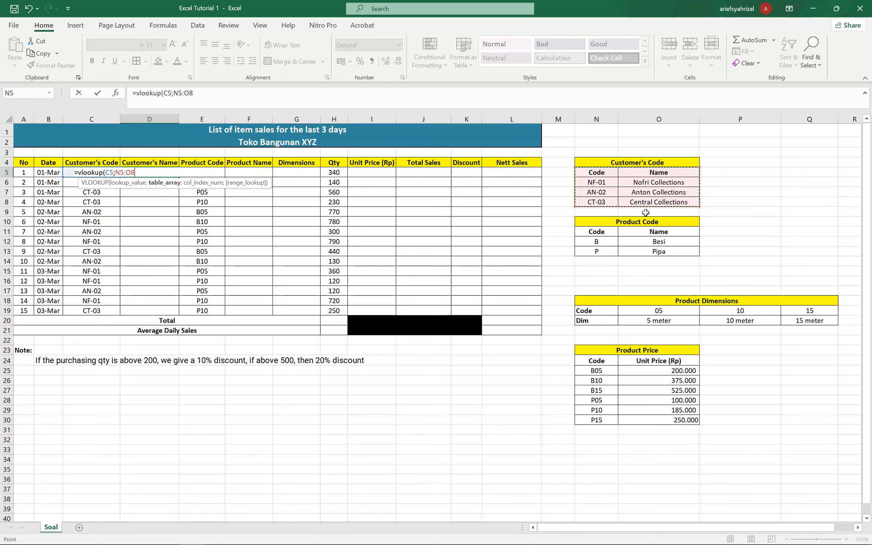
{"action": "key", "text": "F4"}
{"action": "type", "text": ";2"}
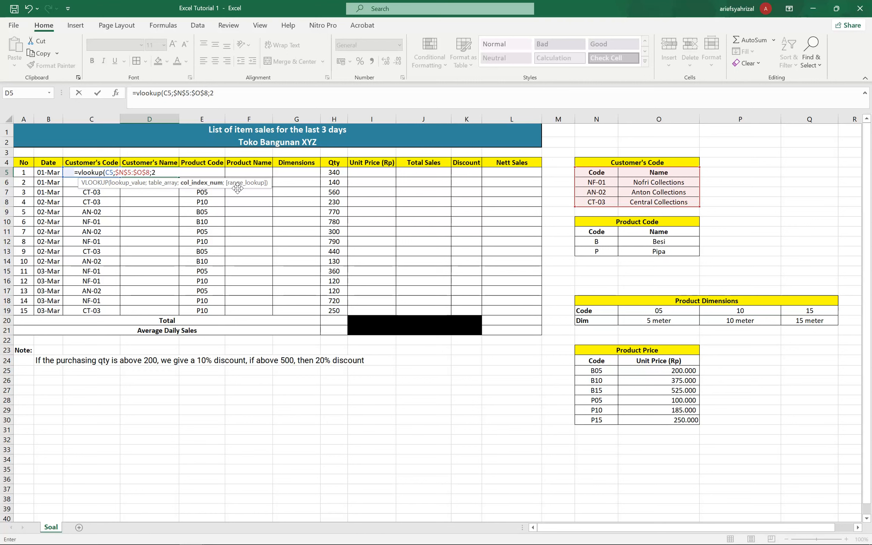
{"action": "type", "text": ";"}
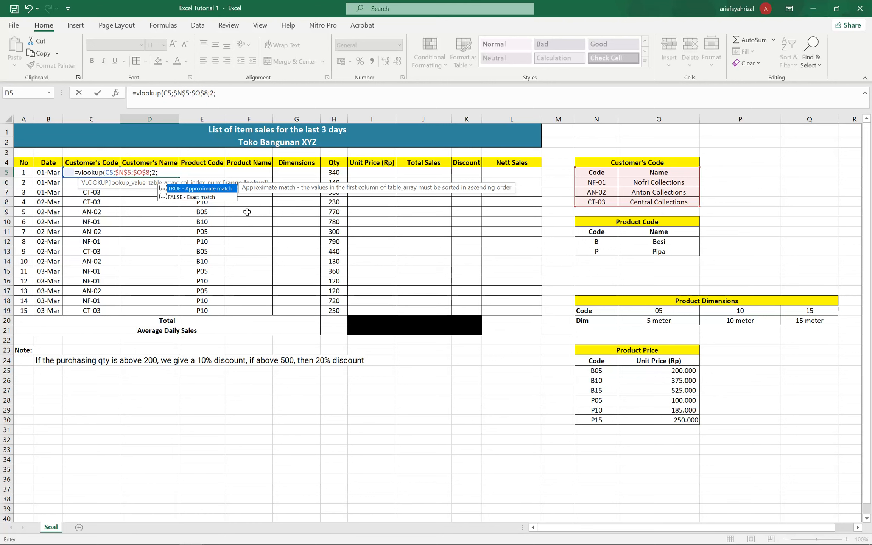
{"action": "type", "text": ")"}
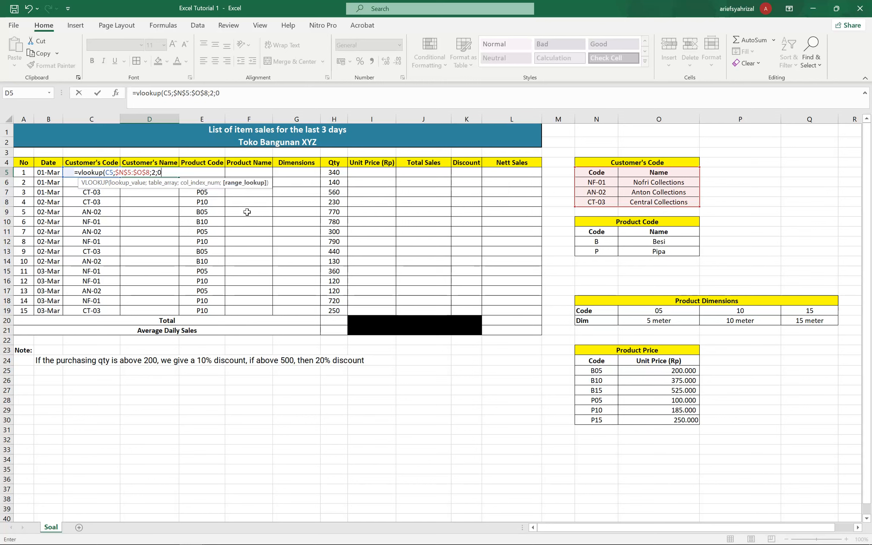
{"action": "key", "text": "Return"}
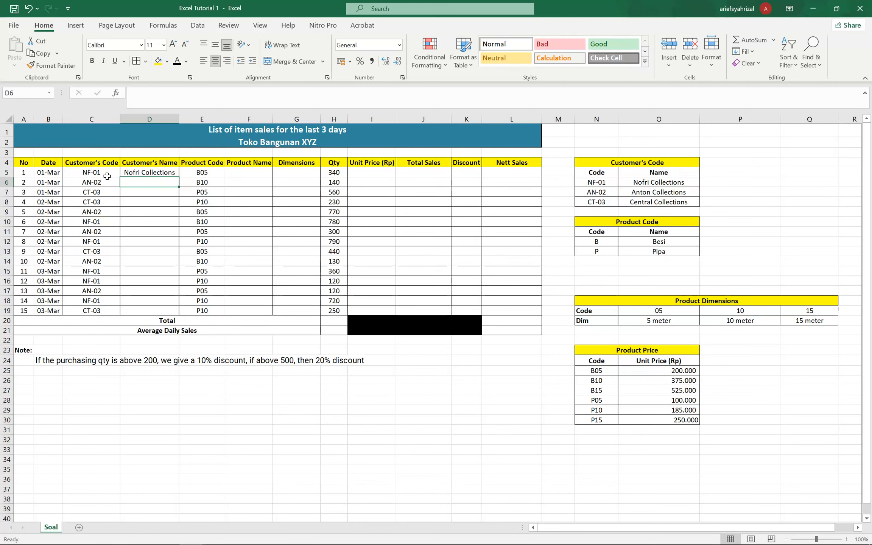
Step: Fill the Customer's Name formula from D5 down to D19 and check the copied formula in D14
{"action": "left_click", "coordinate": [147, 173]}
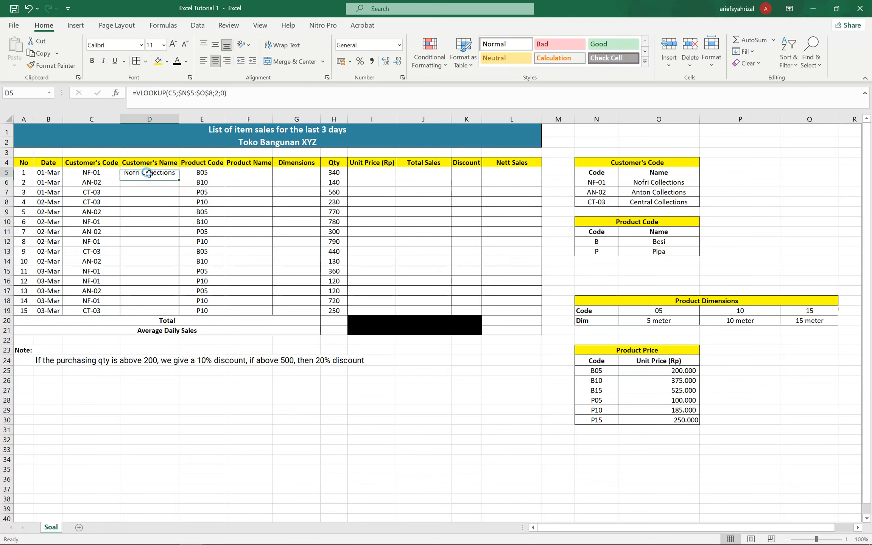
{"action": "left_click_drag", "start_coordinate": [153, 182], "coordinate": [152, 311]}
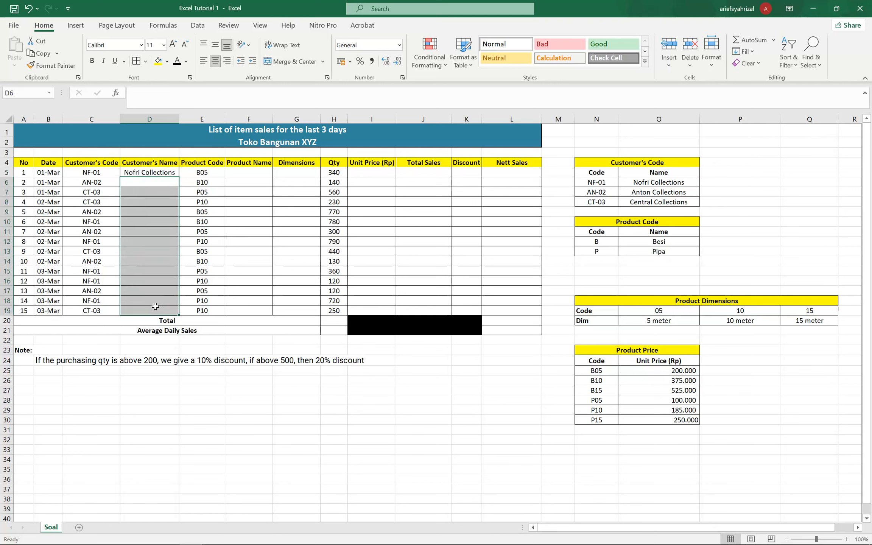
{"action": "left_click", "coordinate": [165, 176]}
{"action": "left_click_drag", "start_coordinate": [178, 177], "coordinate": [178, 314]}
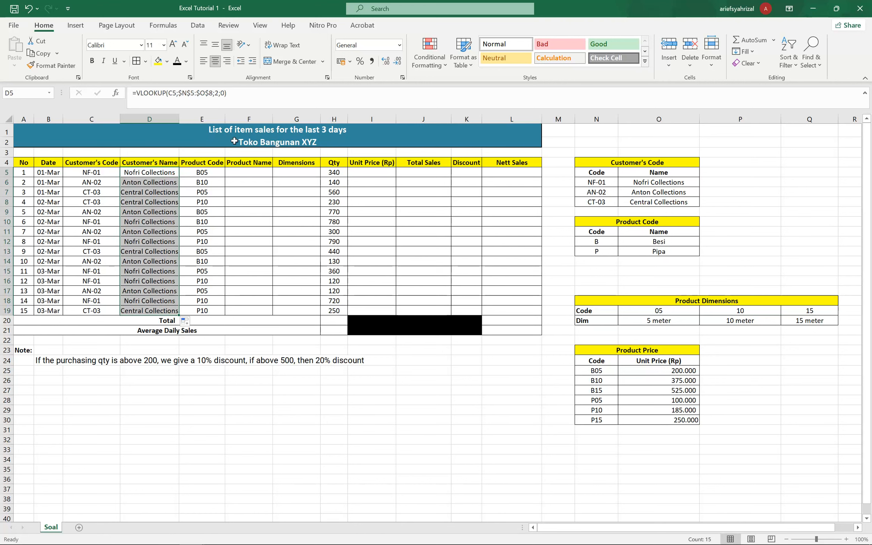
{"action": "left_click", "coordinate": [140, 262]}
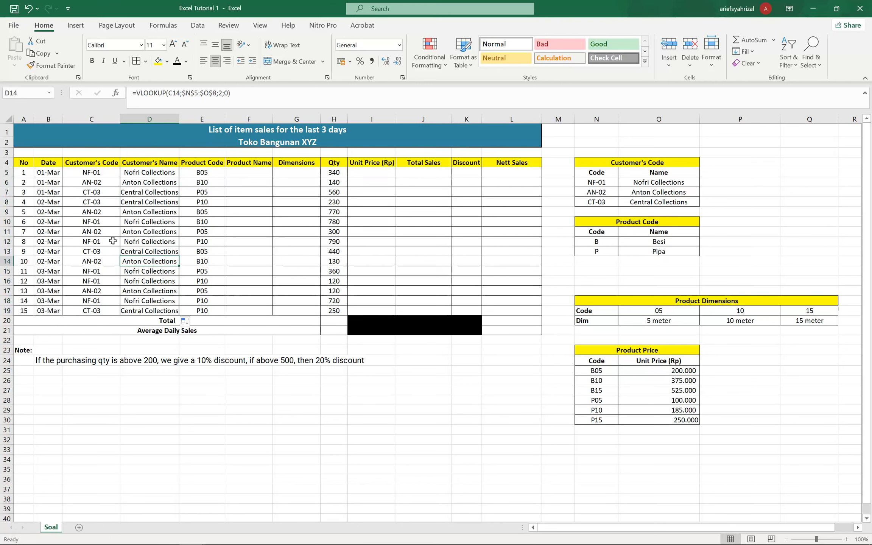
Step: Compare the product codes in the sales table with the codes and names in the Product Code reference table
{"action": "left_click", "coordinate": [247, 173]}
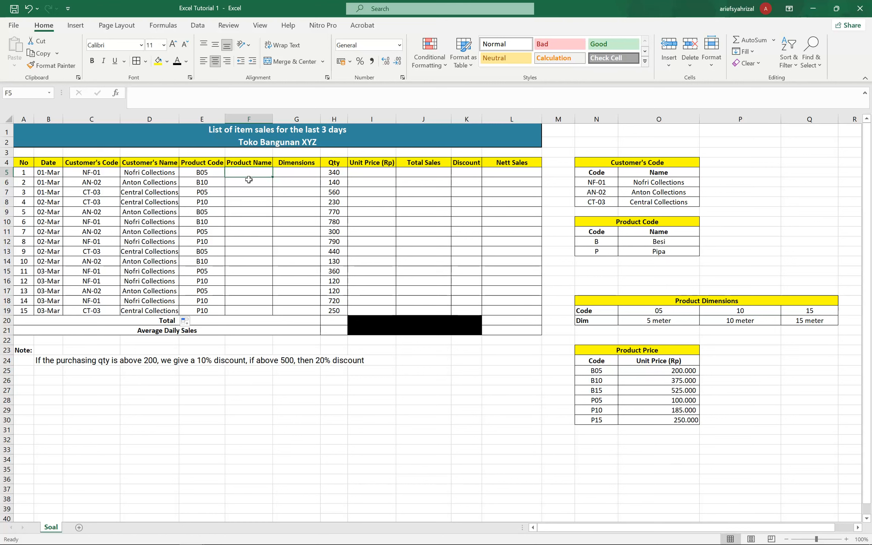
{"action": "left_click", "coordinate": [205, 173]}
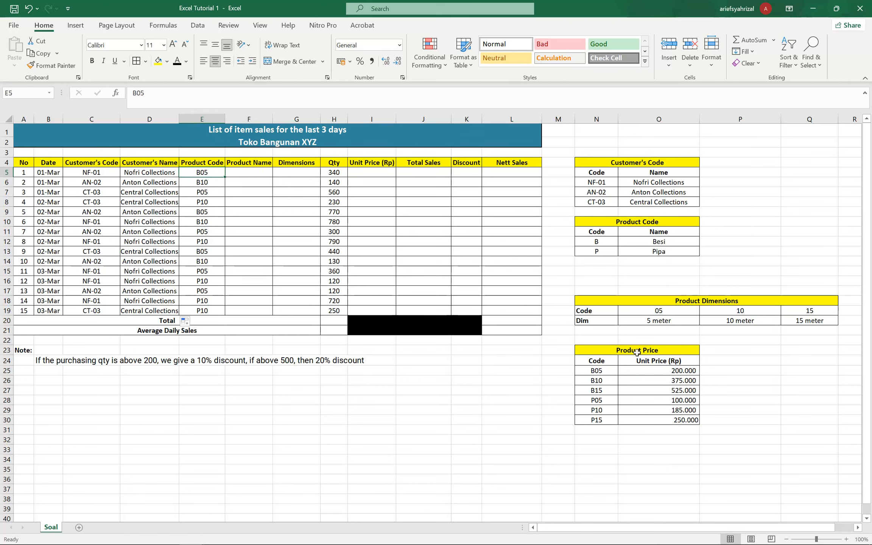
{"action": "left_click", "coordinate": [244, 171]}
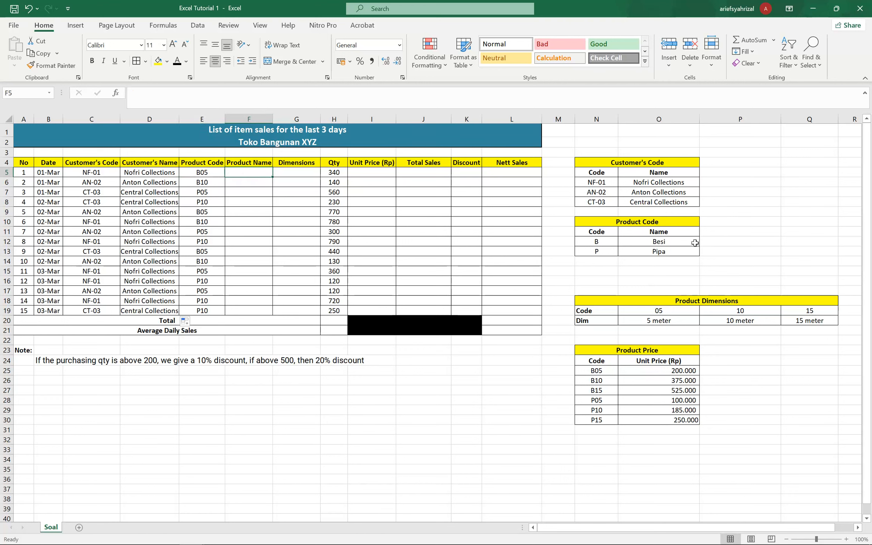
{"action": "left_click_drag", "start_coordinate": [607, 224], "coordinate": [697, 253]}
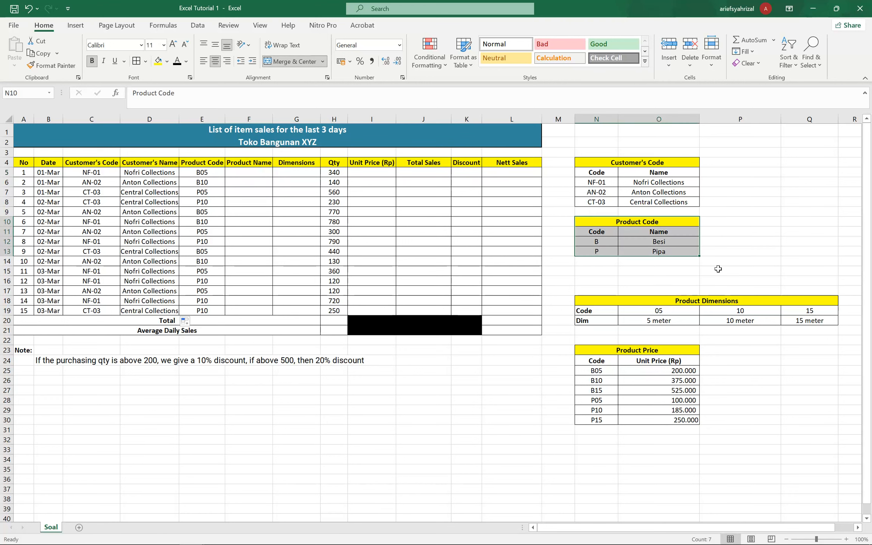
{"action": "left_click", "coordinate": [599, 239]}
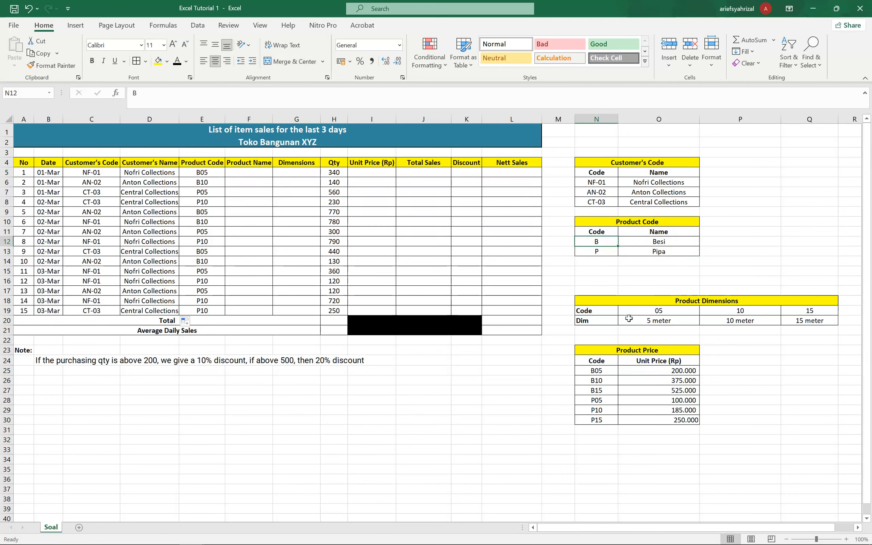
{"action": "left_click", "coordinate": [598, 253]}
{"action": "left_click", "coordinate": [609, 241]}
{"action": "key", "text": "Tab"}
{"action": "key", "text": "Return"}
{"action": "key", "text": "Tab"}
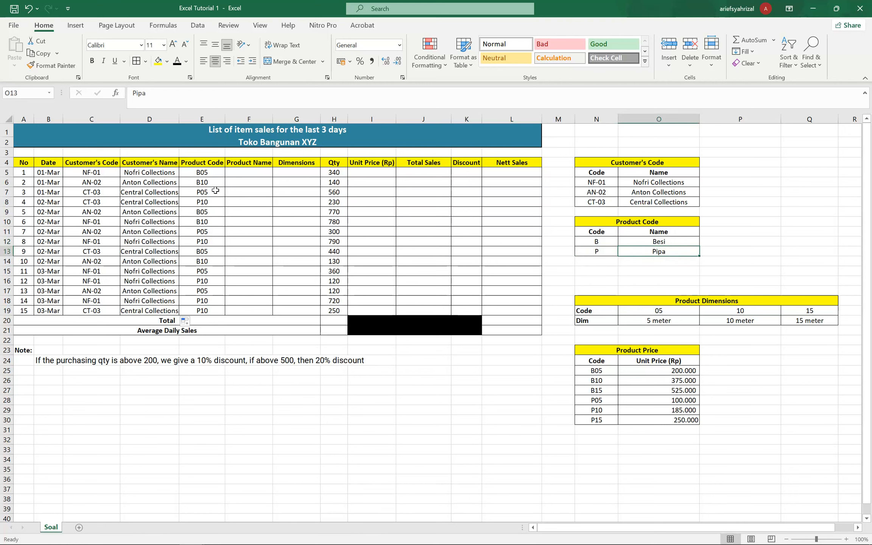
{"action": "left_click", "coordinate": [592, 241]}
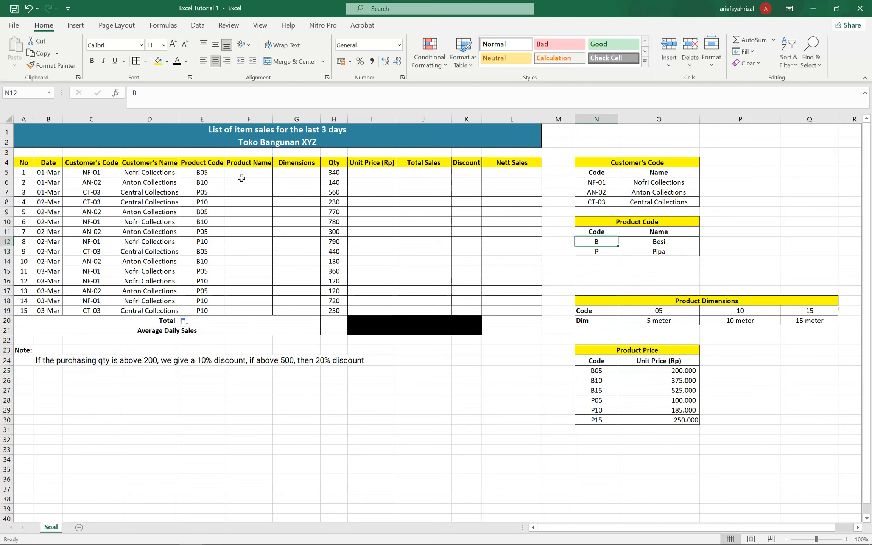
{"action": "left_click_drag", "start_coordinate": [204, 173], "coordinate": [207, 311]}
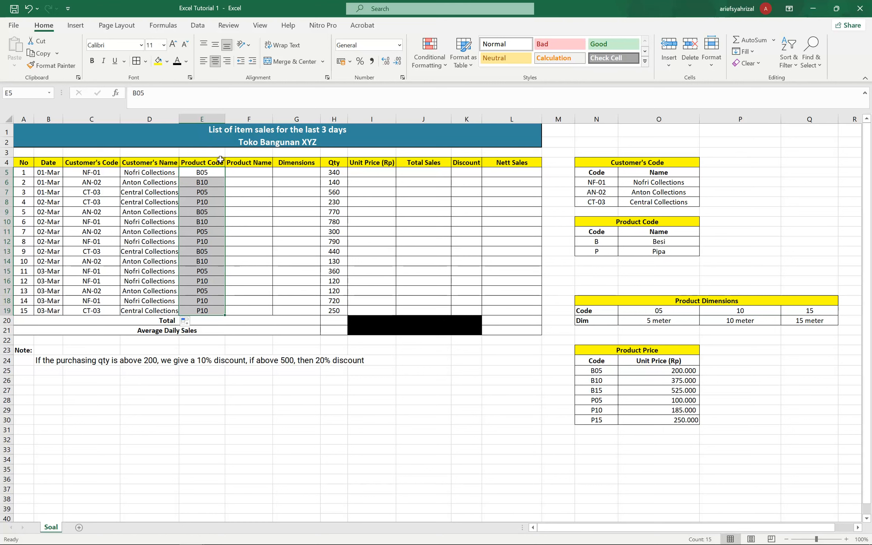
{"action": "left_click", "coordinate": [239, 172]}
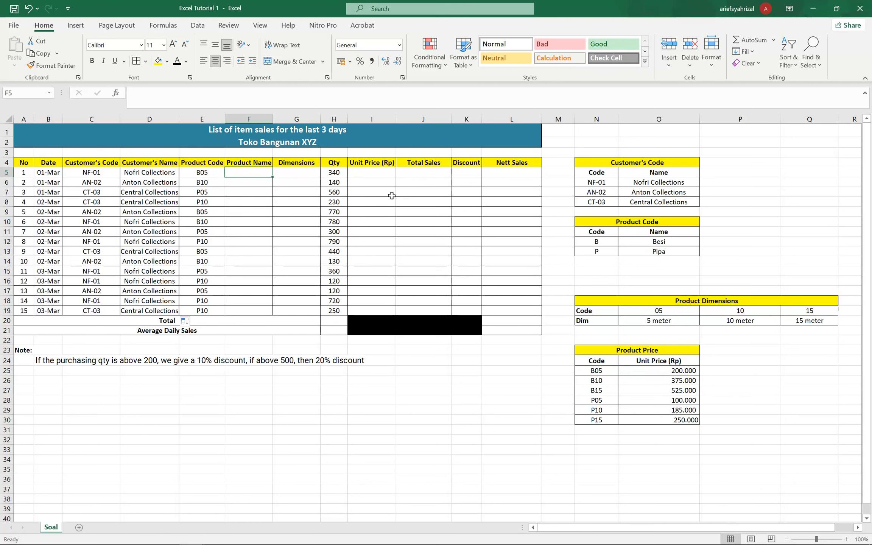
{"action": "left_click_drag", "start_coordinate": [603, 241], "coordinate": [659, 251]}
{"action": "left_click", "coordinate": [604, 243]}
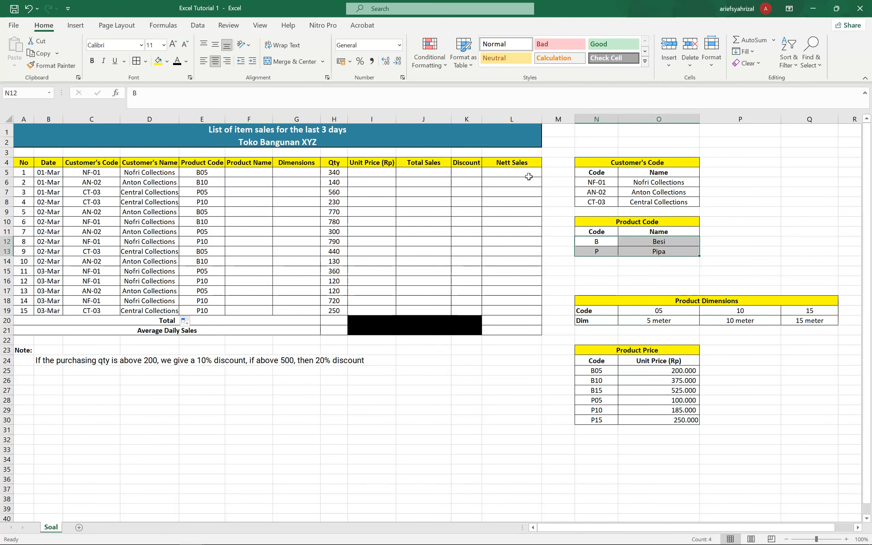
Step: Enter the formula =VLOOKUP(LEFT(E5;1);$N$11:$O$13;2;0) in cell F5 to look up the product name
{"action": "left_click", "coordinate": [250, 172]}
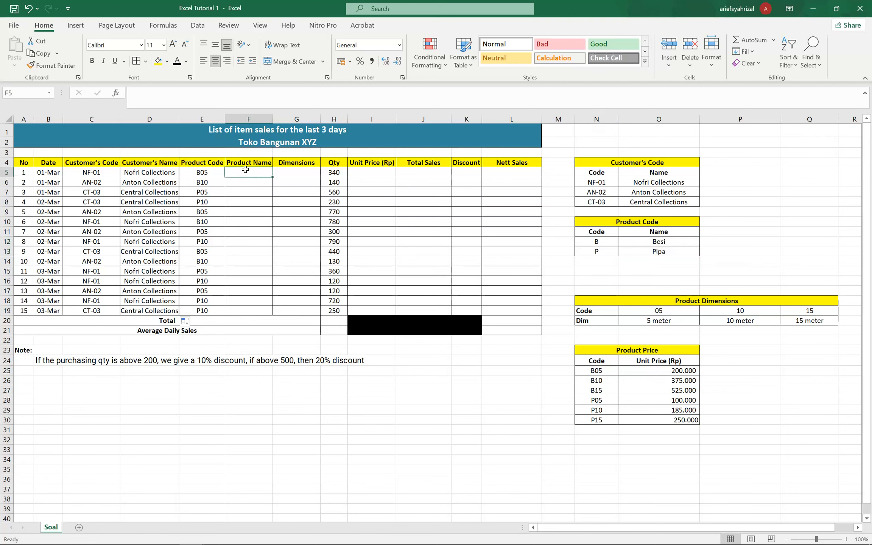
{"action": "type", "text": "=vlook"}
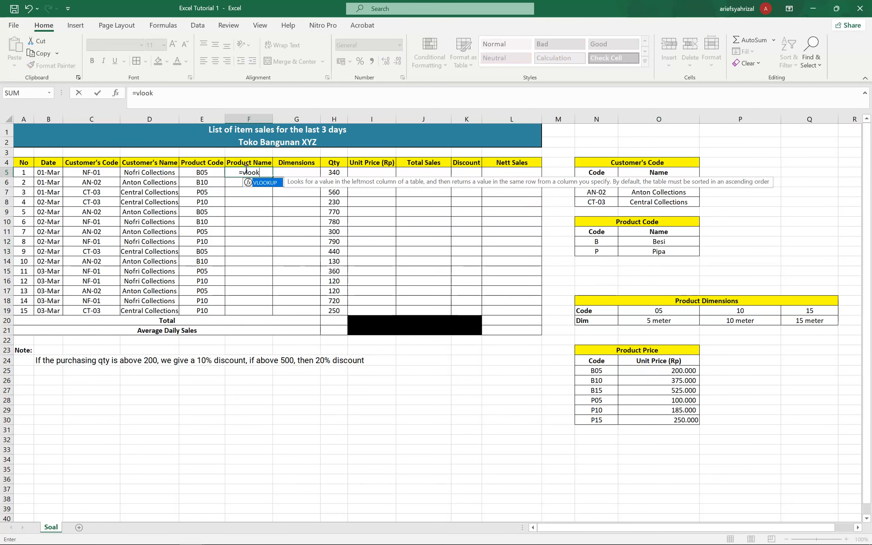
{"action": "type", "text": "up("}
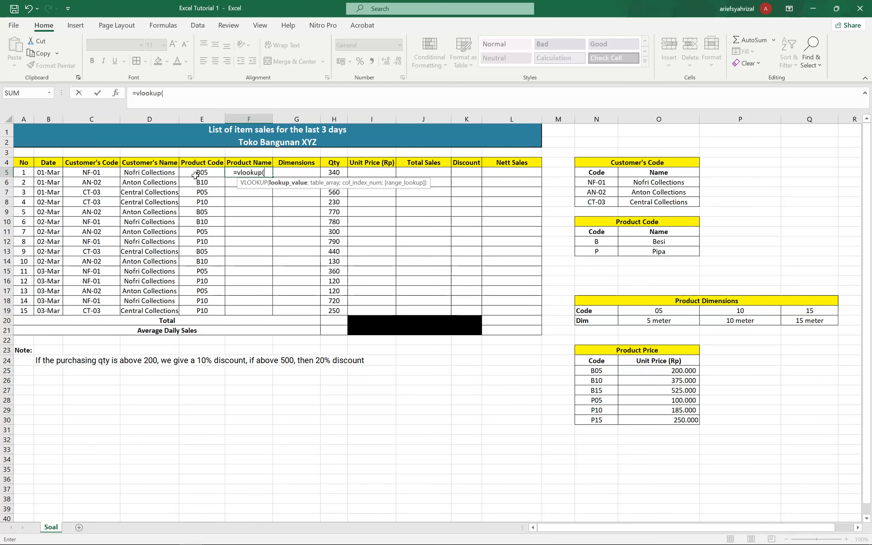
{"action": "type", "text": "left"}
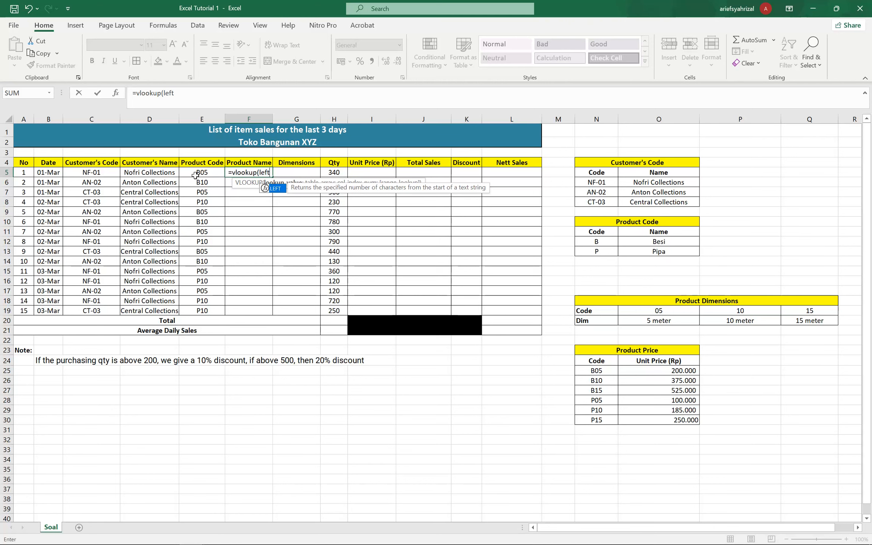
{"action": "type", "text": "("}
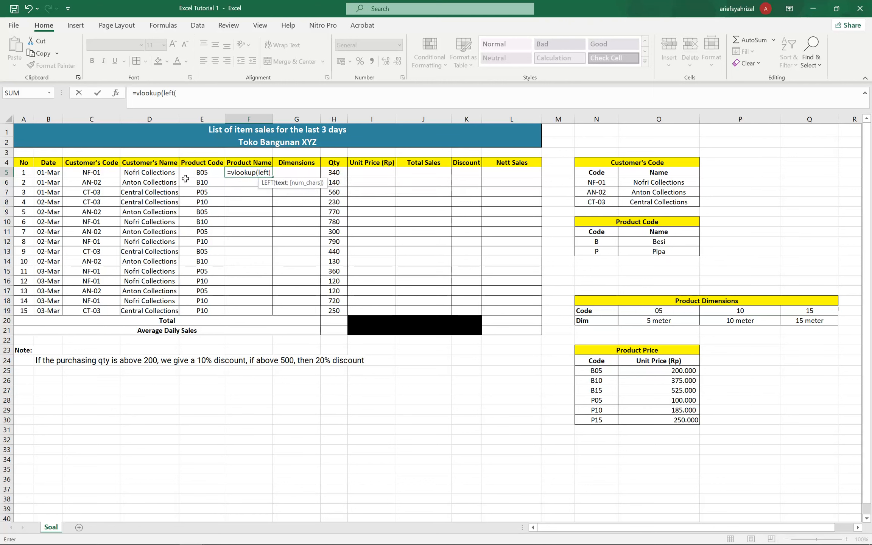
{"action": "left_click", "coordinate": [204, 174]}
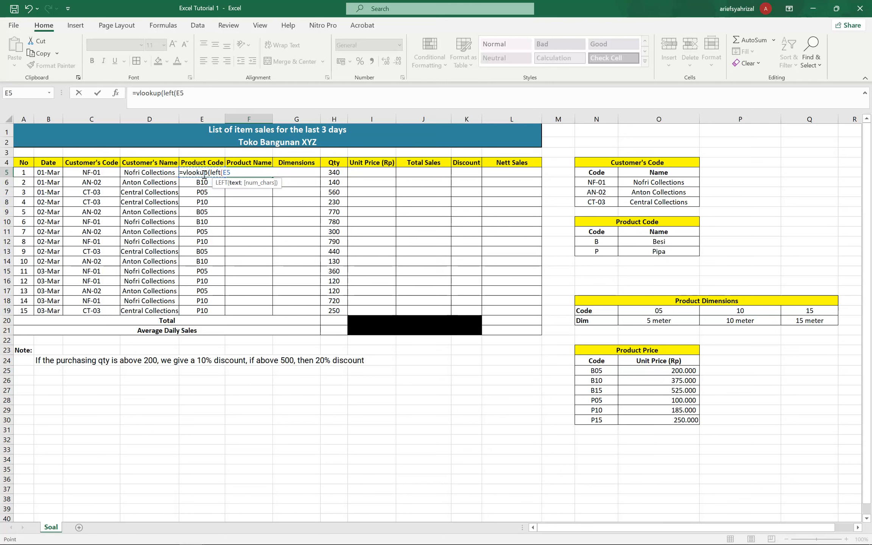
{"action": "type", "text": ";1"}
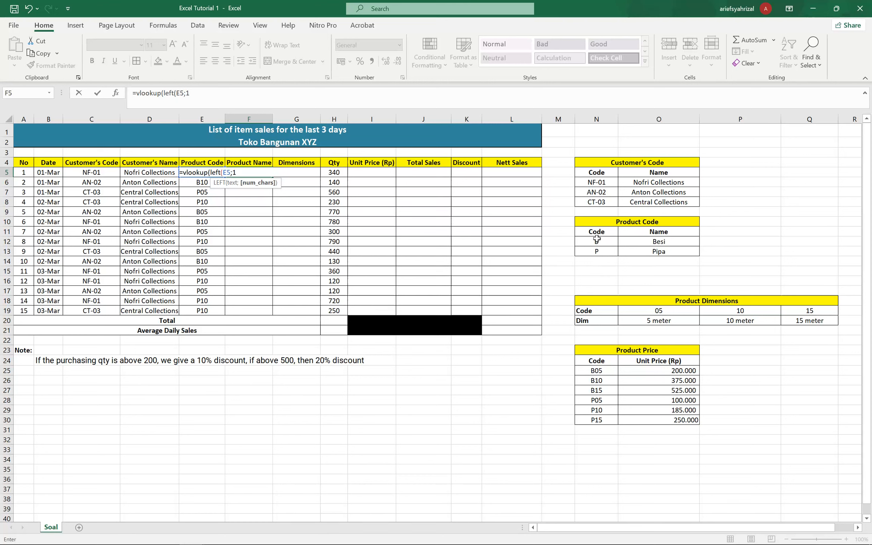
{"action": "type", "text": ")"}
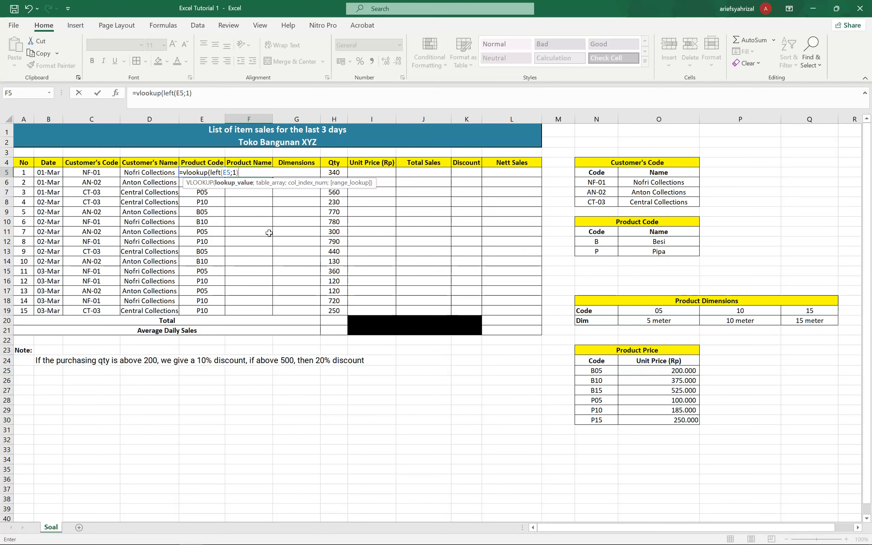
{"action": "type", "text": ";"}
{"action": "left_click_drag", "start_coordinate": [600, 232], "coordinate": [663, 251]}
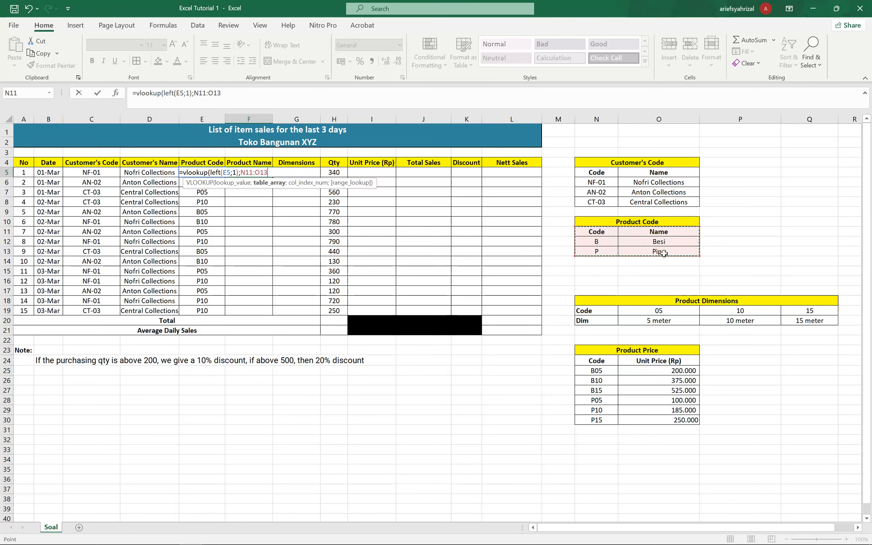
{"action": "key", "text": "F4"}
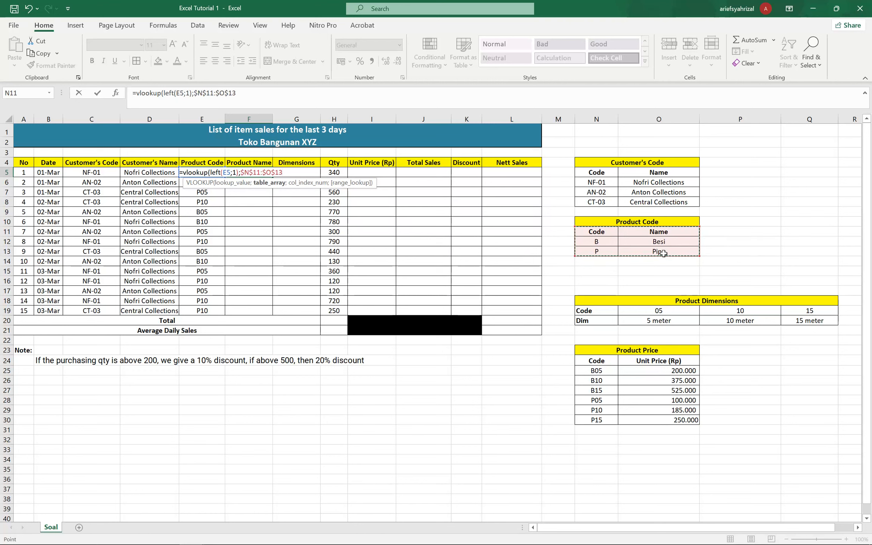
{"action": "type", "text": ";"}
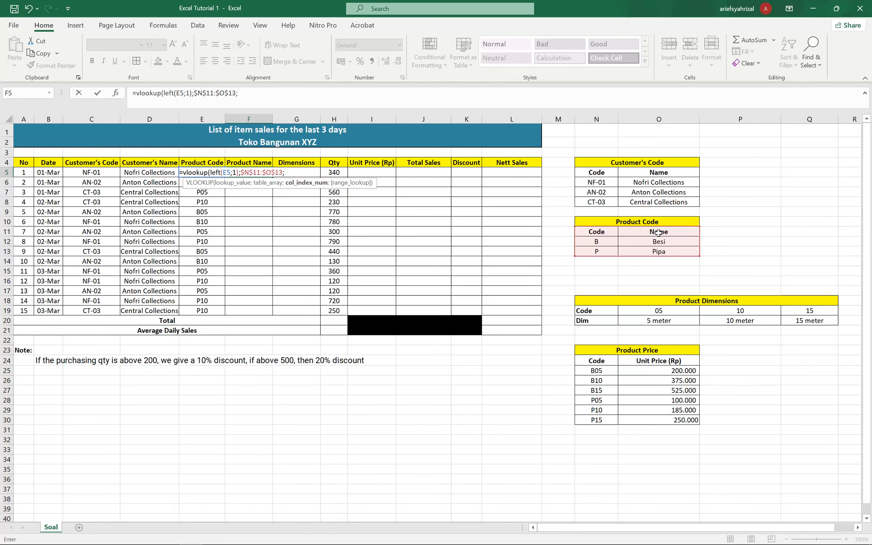
{"action": "type", "text": "2;0)"}
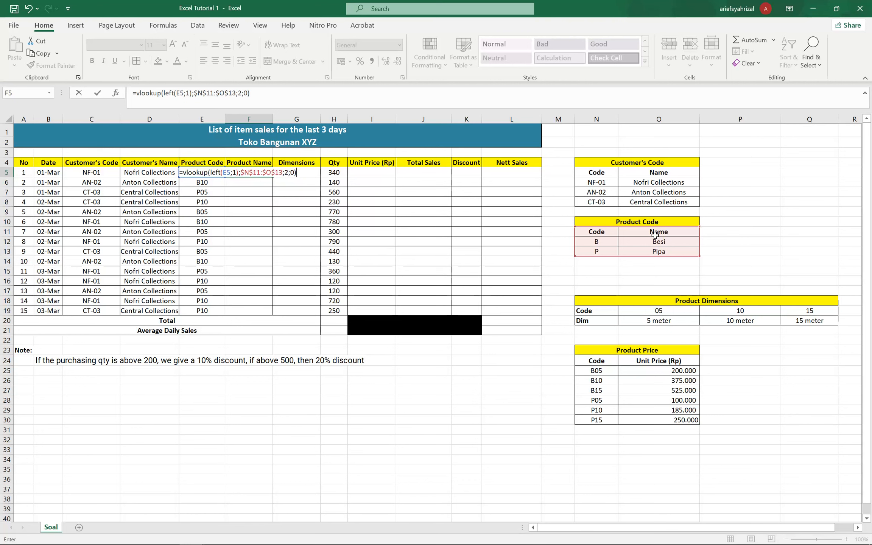
{"action": "key", "text": "Return"}
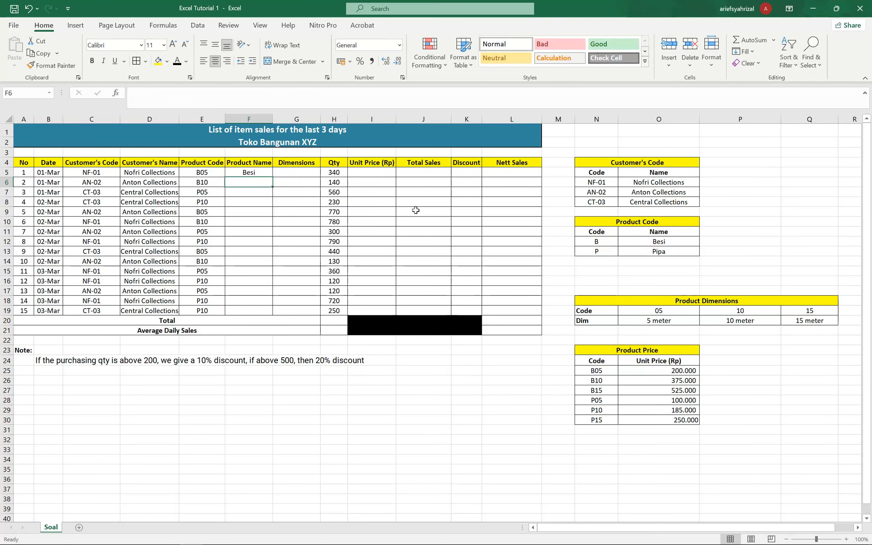
Step: Fill the Product Name formula from F5 down to F19 and check several copied results against their product codes
{"action": "left_click", "coordinate": [253, 172]}
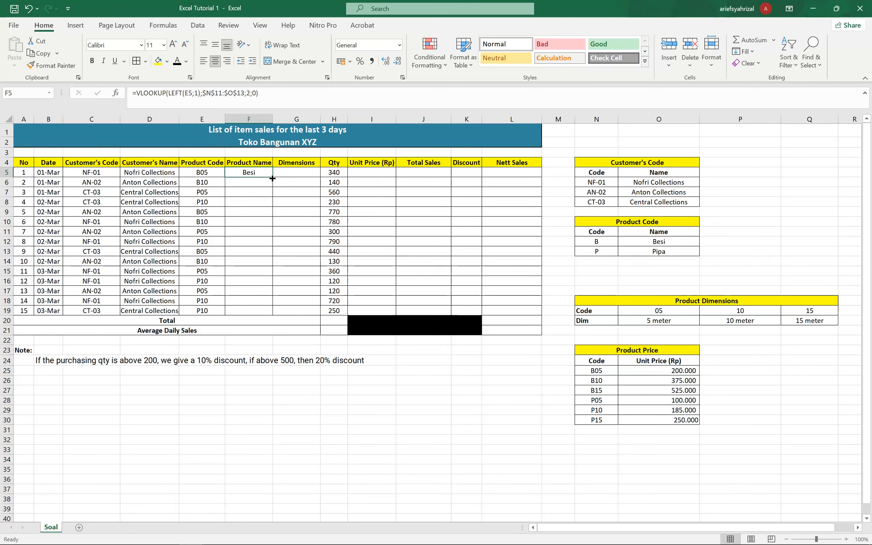
{"action": "left_click_drag", "start_coordinate": [273, 178], "coordinate": [264, 314]}
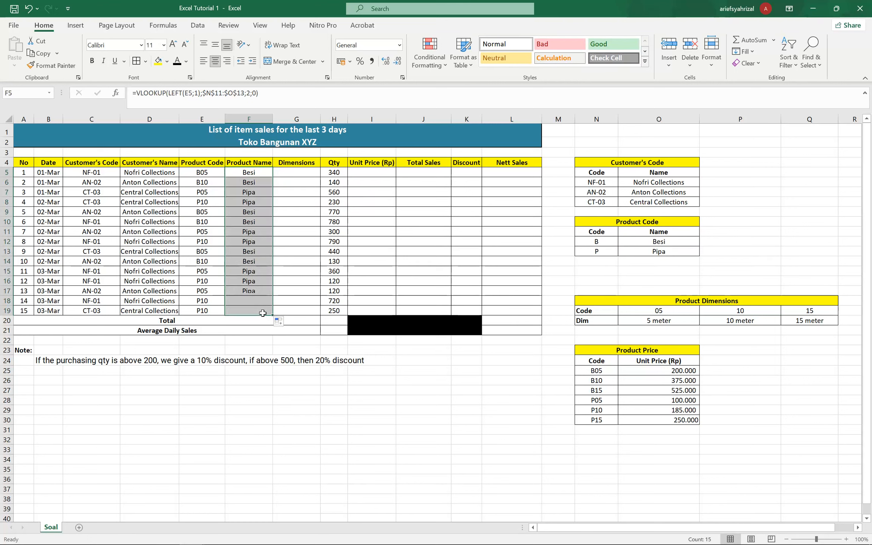
{"action": "left_click", "coordinate": [247, 271]}
{"action": "left_click", "coordinate": [230, 223]}
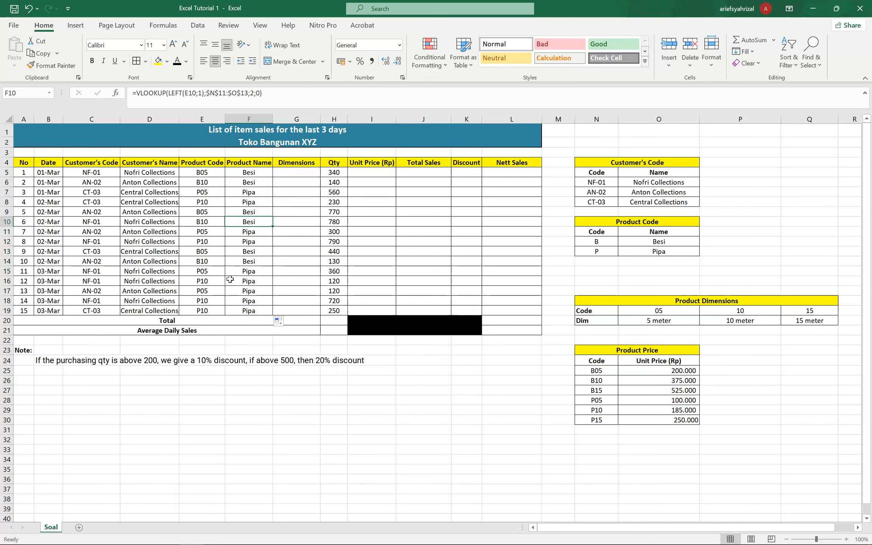
{"action": "left_click", "coordinate": [210, 264]}
{"action": "left_click", "coordinate": [248, 264]}
{"action": "left_click", "coordinate": [208, 244]}
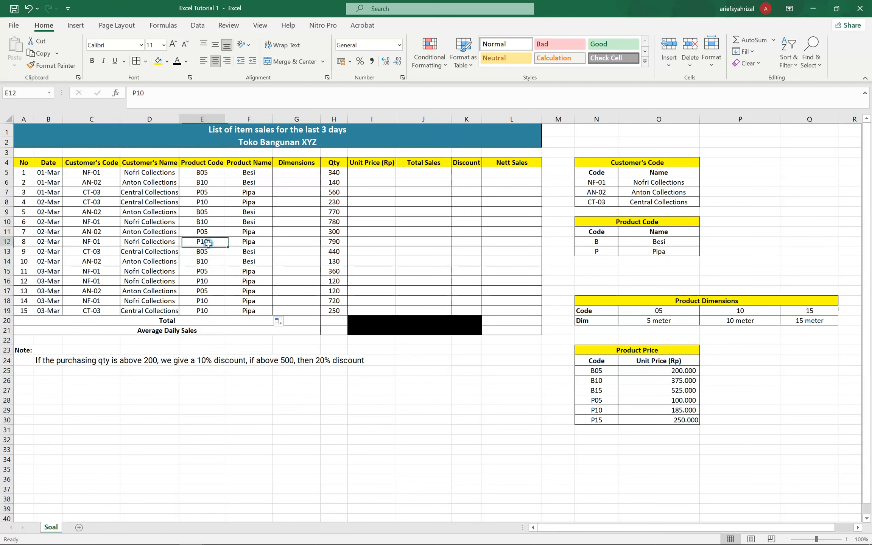
{"action": "left_click", "coordinate": [248, 244]}
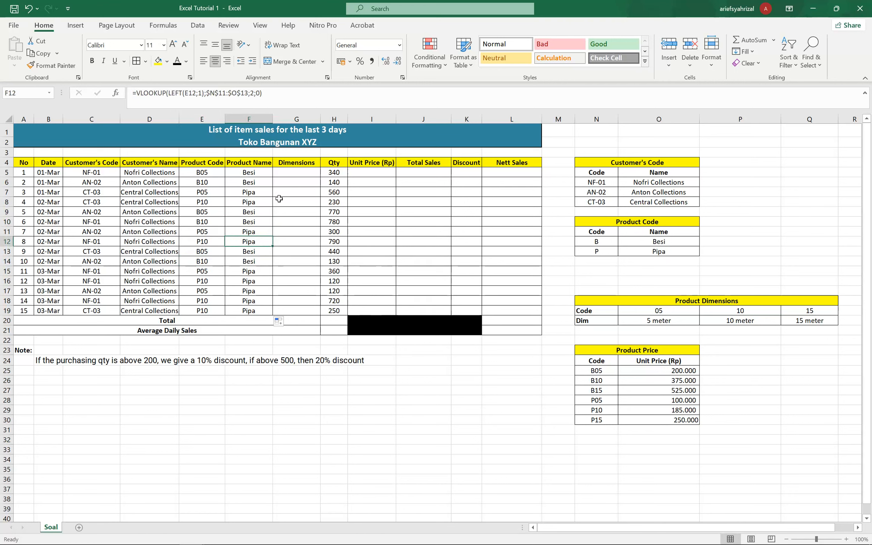
{"action": "left_click_drag", "start_coordinate": [250, 174], "coordinate": [252, 309]}
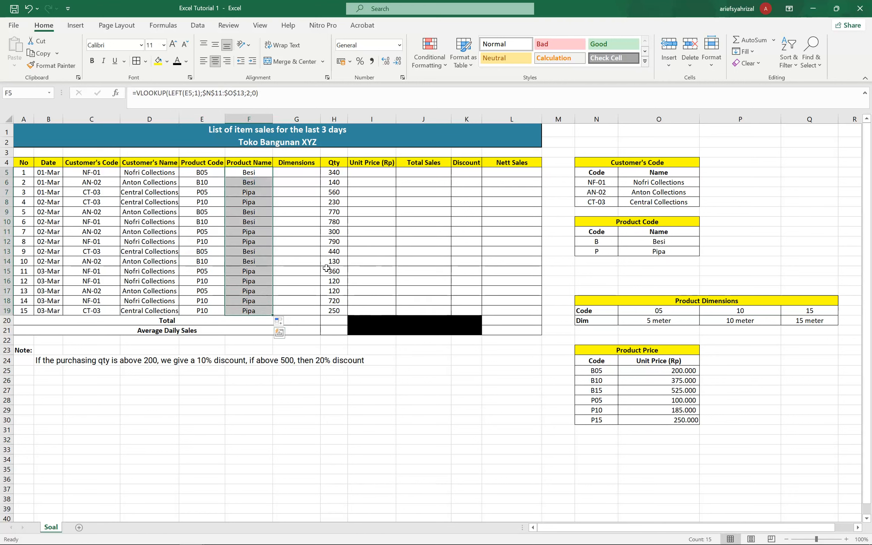
Step: Compare the product codes in the sales table with the code row of the Product Dimensions reference table for the Dimensions column
{"action": "left_click", "coordinate": [295, 173]}
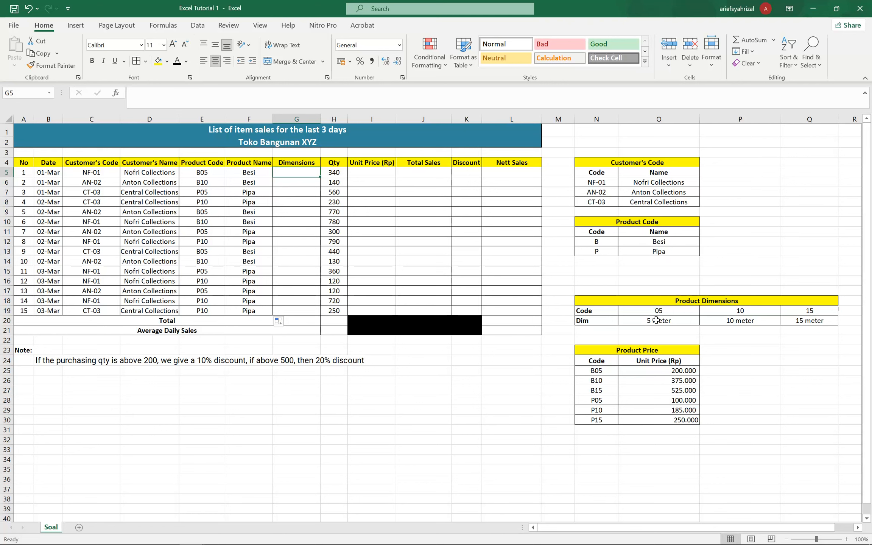
{"action": "left_click_drag", "start_coordinate": [642, 300], "coordinate": [621, 325]}
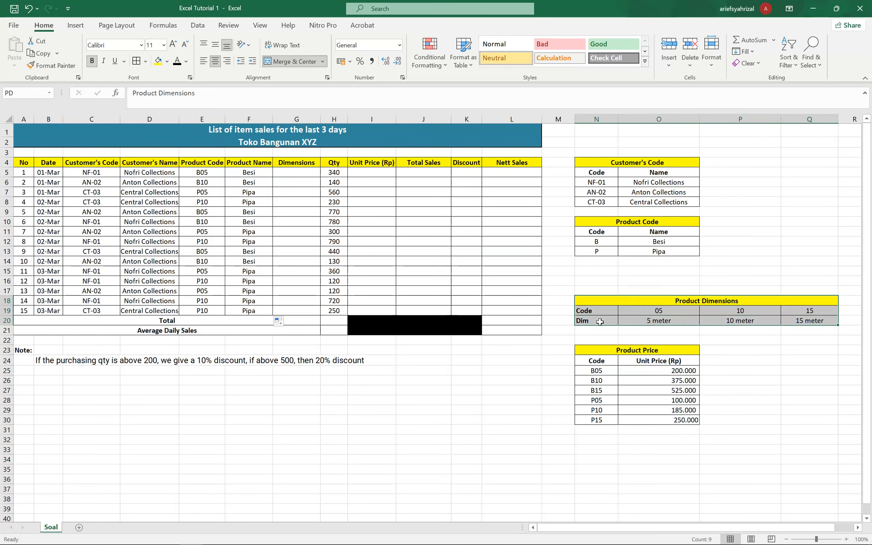
{"action": "left_click", "coordinate": [599, 309]}
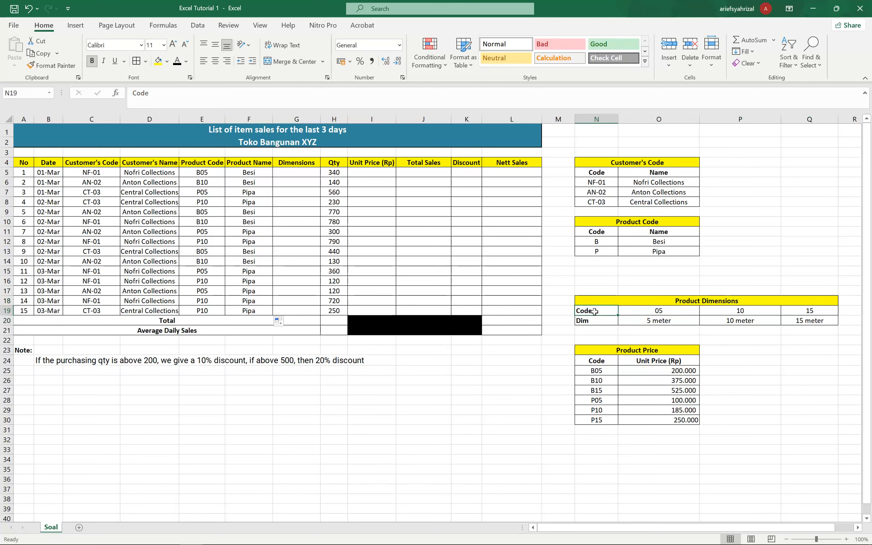
{"action": "left_click_drag", "start_coordinate": [615, 311], "coordinate": [802, 315]}
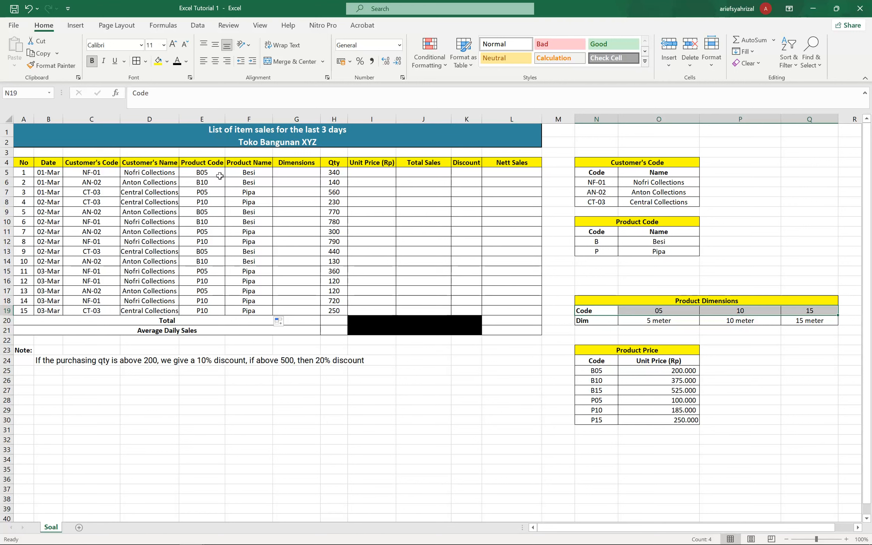
{"action": "left_click_drag", "start_coordinate": [212, 173], "coordinate": [208, 309]}
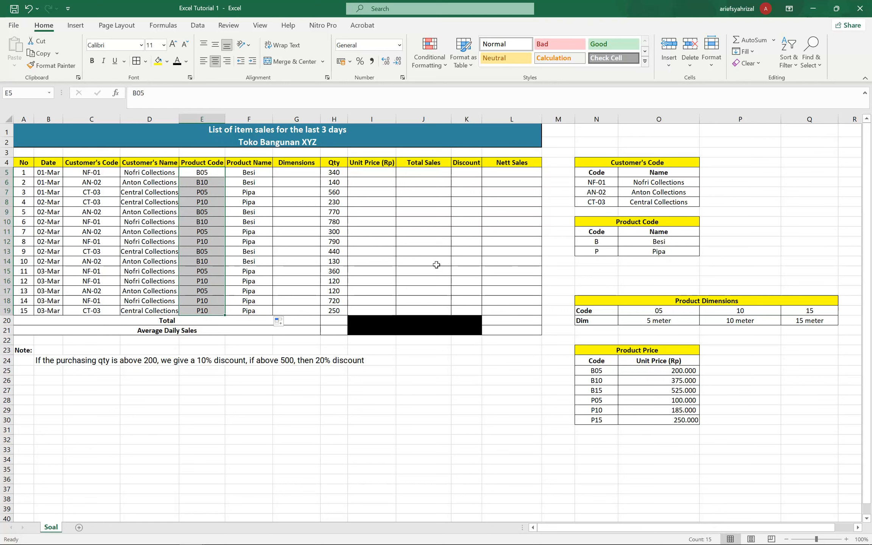
{"action": "left_click", "coordinate": [293, 174]}
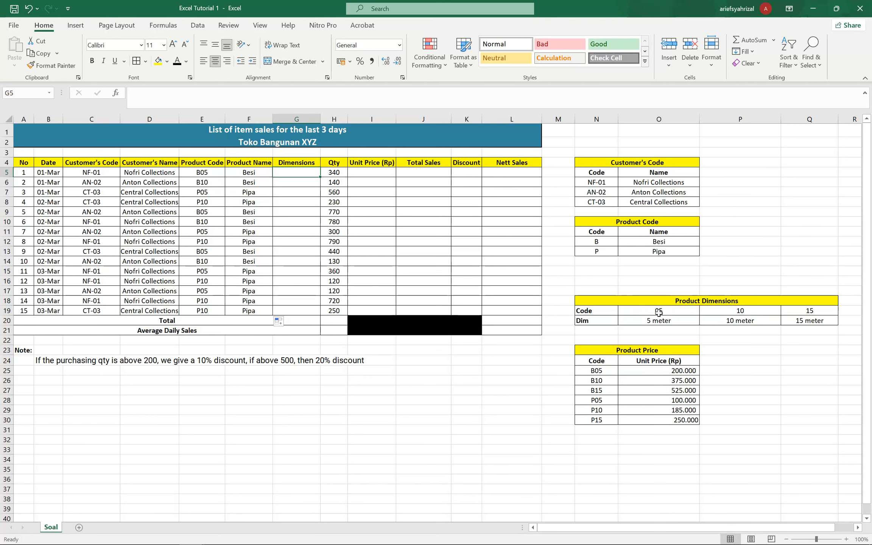
Step: Enter the formula =HLOOKUP(RIGHT(E5;2);$N$19:$Q$20;2;0) in cell G5 to look up the product dimension
{"action": "left_click", "coordinate": [605, 322]}
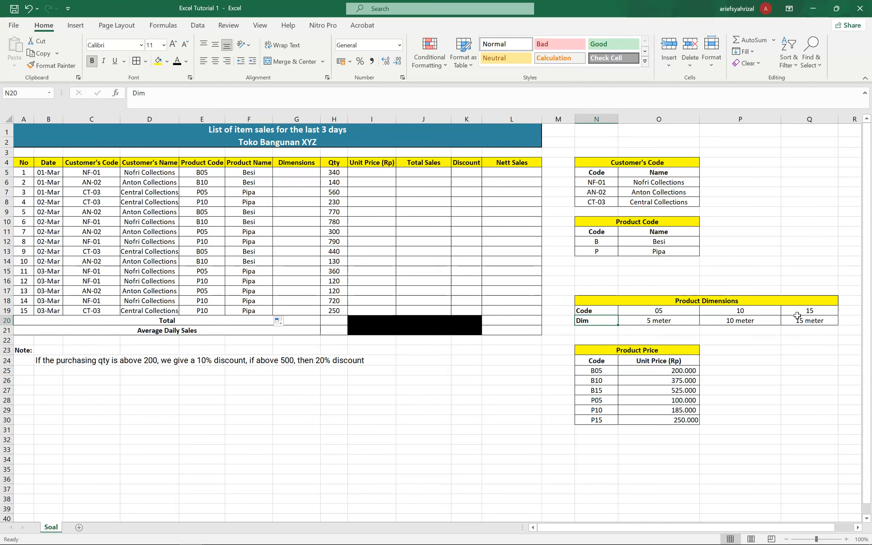
{"action": "left_click", "coordinate": [295, 173]}
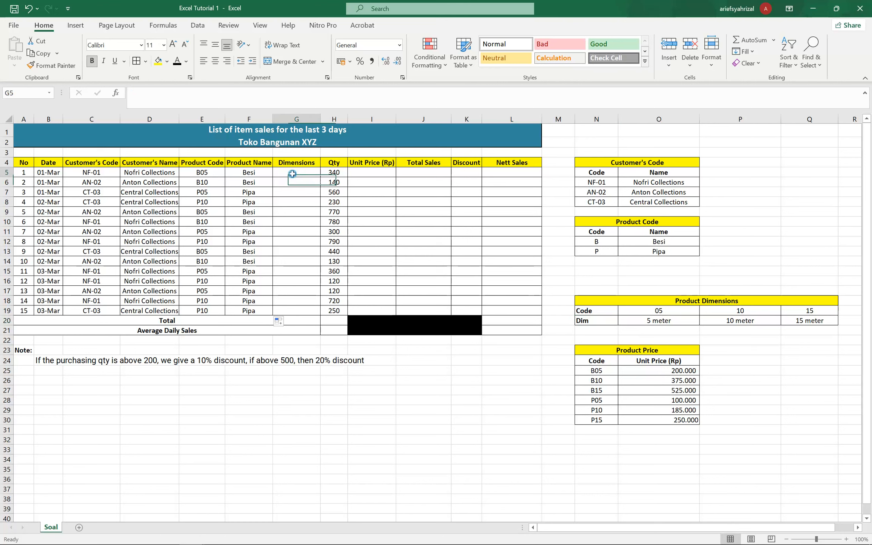
{"action": "type", "text": "="}
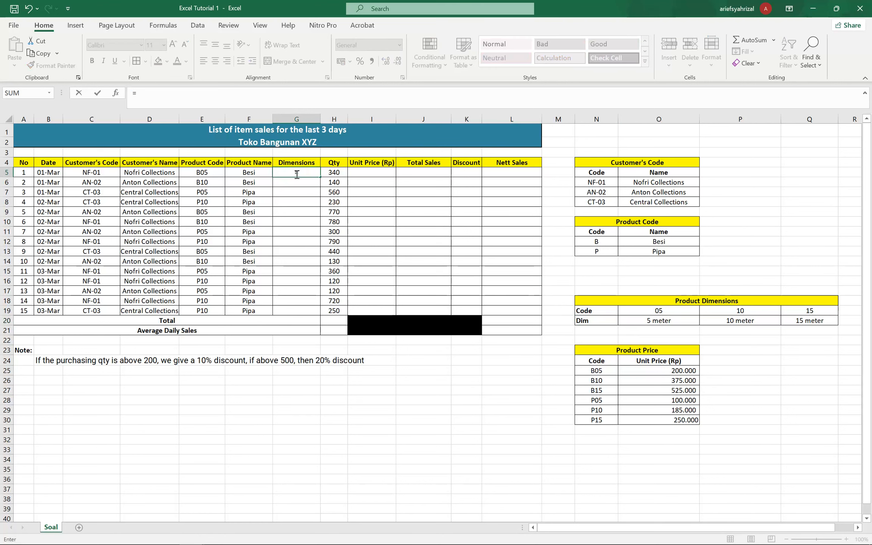
{"action": "type", "text": "hlook"}
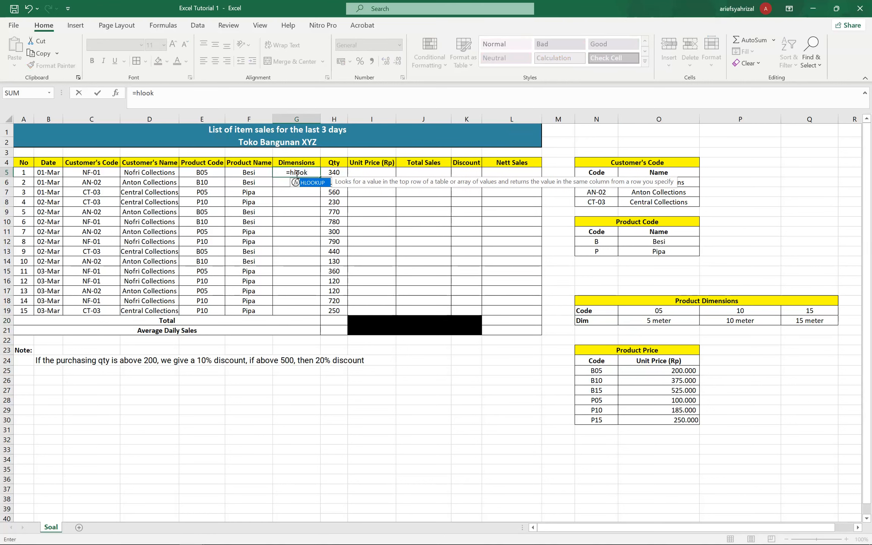
{"action": "type", "text": "("}
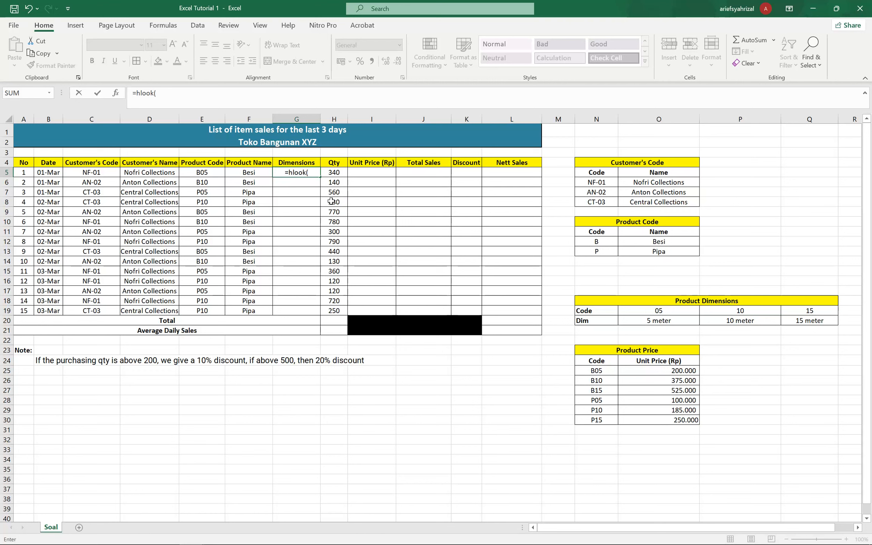
{"action": "type", "text": "up"}
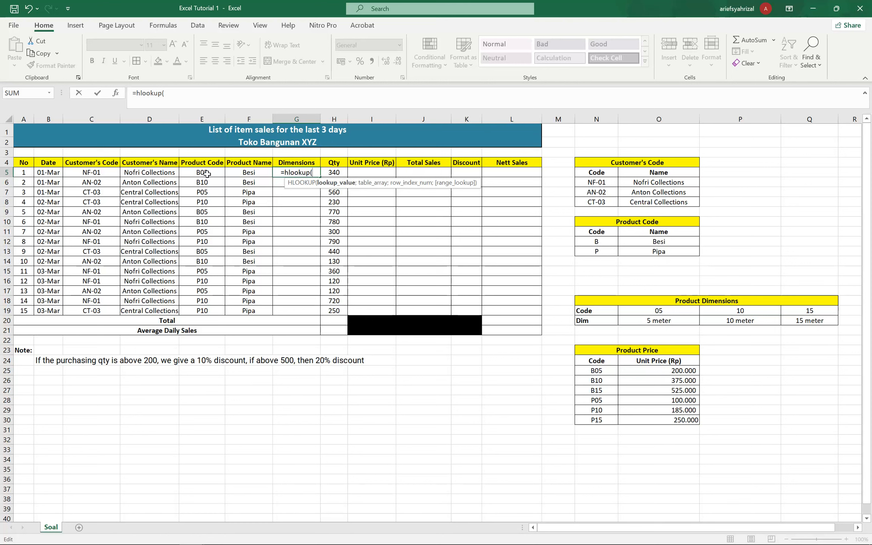
{"action": "type", "text": "right"}
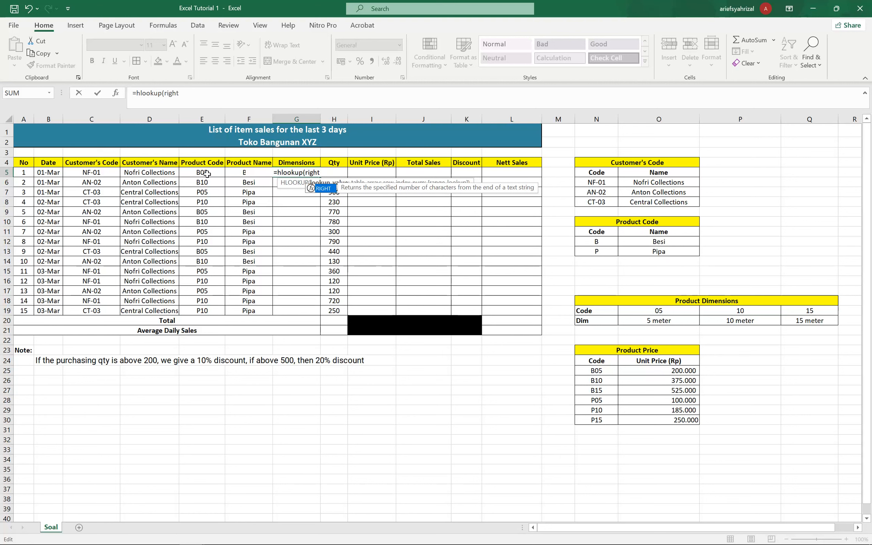
{"action": "type", "text": "("}
{"action": "left_click", "coordinate": [205, 172]}
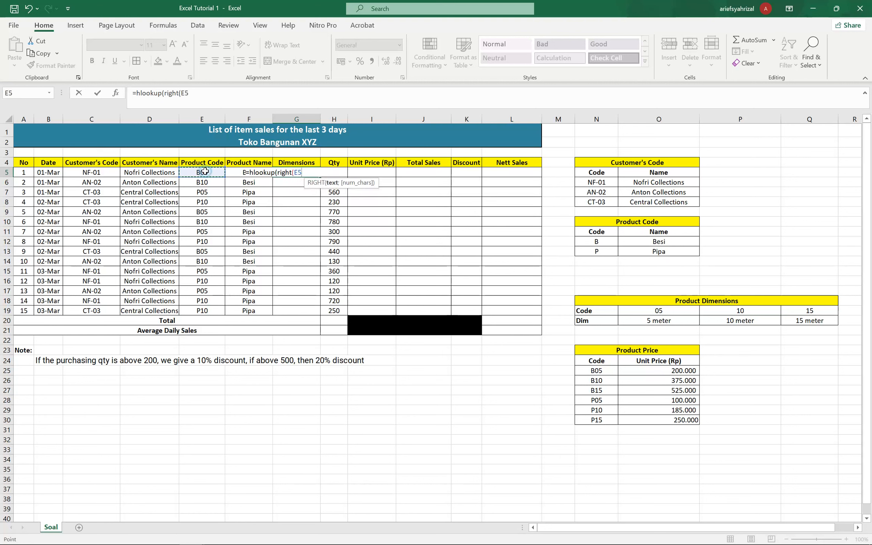
{"action": "type", "text": ";"}
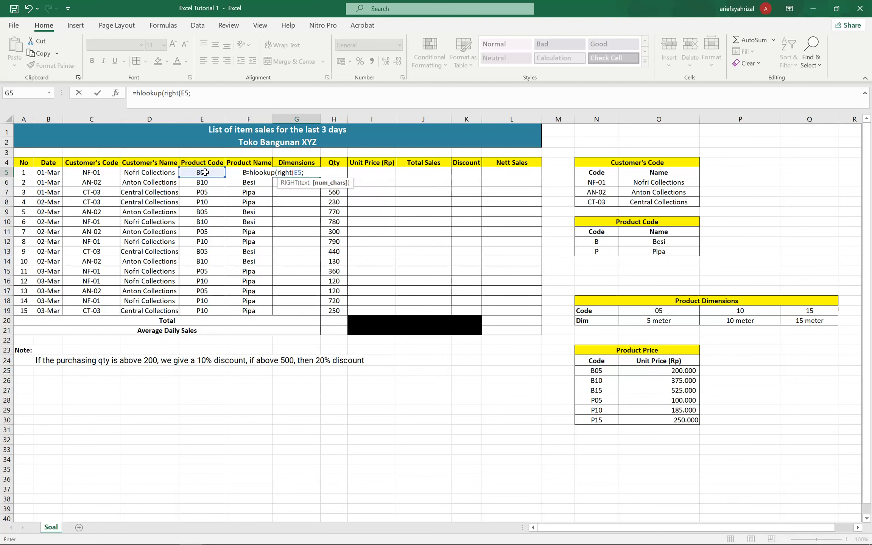
{"action": "type", "text": "2)"}
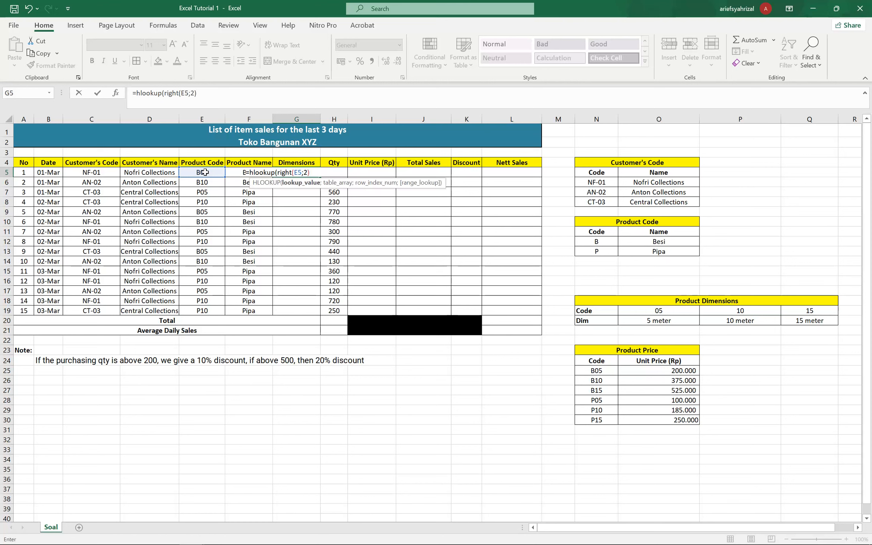
{"action": "type", "text": ";"}
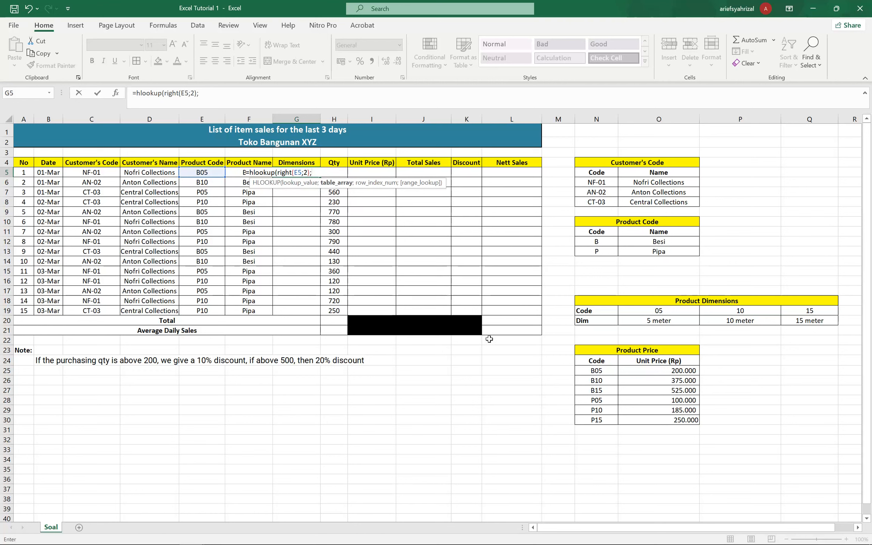
{"action": "left_click_drag", "start_coordinate": [595, 312], "coordinate": [831, 321]}
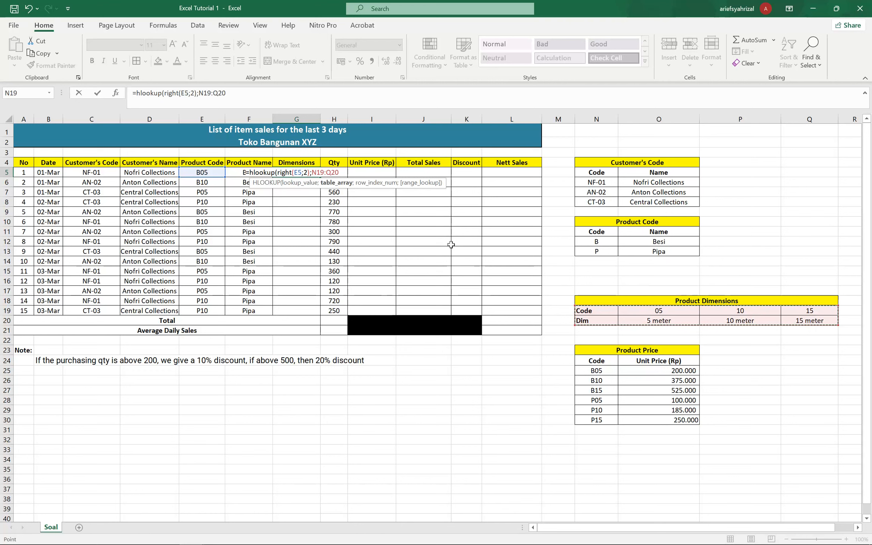
{"action": "key", "text": "F4"}
{"action": "type", "text": ";2"}
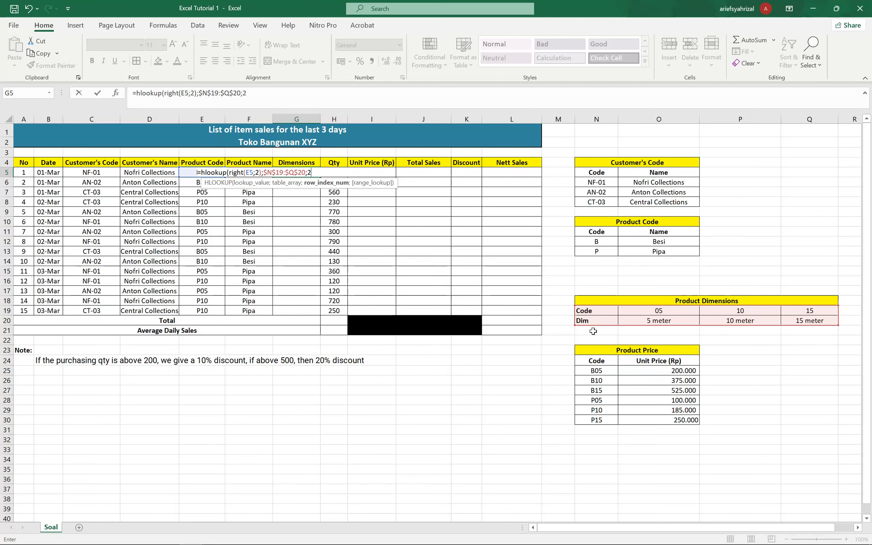
{"action": "type", "text": ";0"}
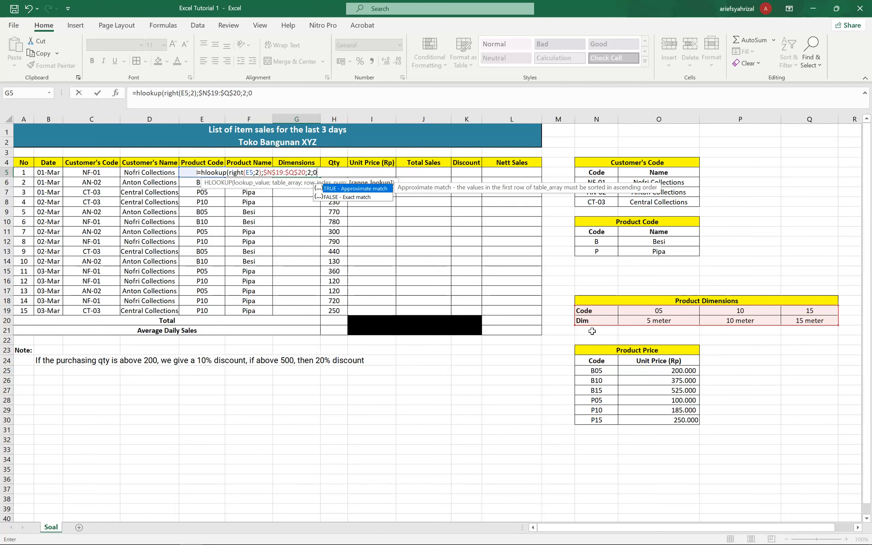
{"action": "type", "text": ")"}
{"action": "key", "text": "Return"}
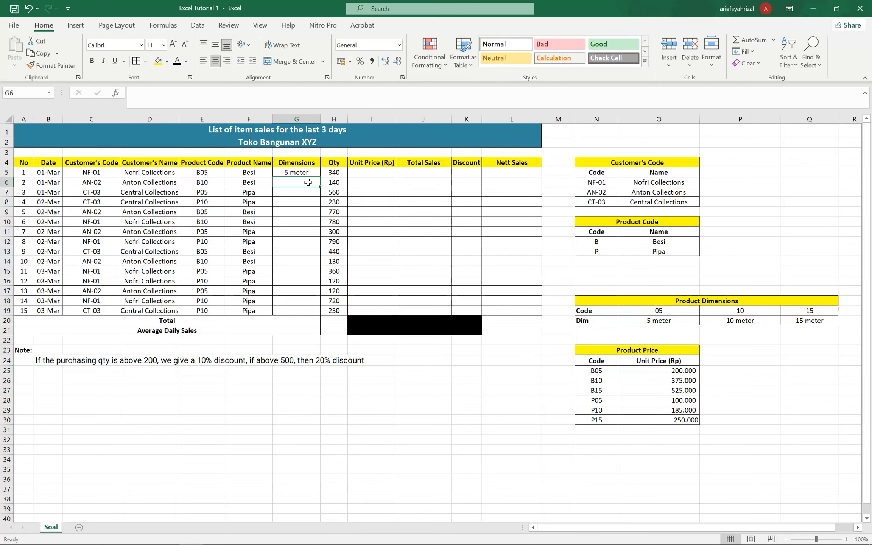
Step: Fill the Dimensions formula from G5 down to G19 and check the copied results
{"action": "left_click", "coordinate": [292, 172]}
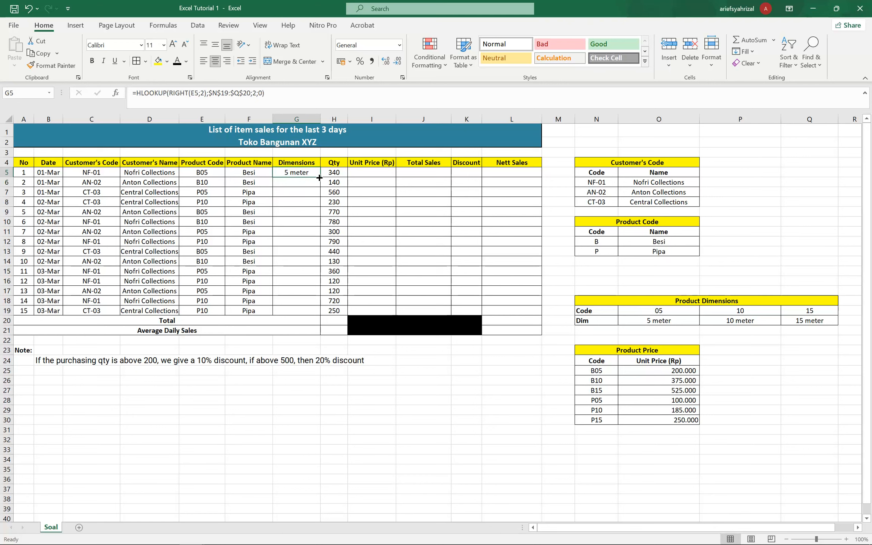
{"action": "left_click_drag", "start_coordinate": [319, 178], "coordinate": [314, 314]}
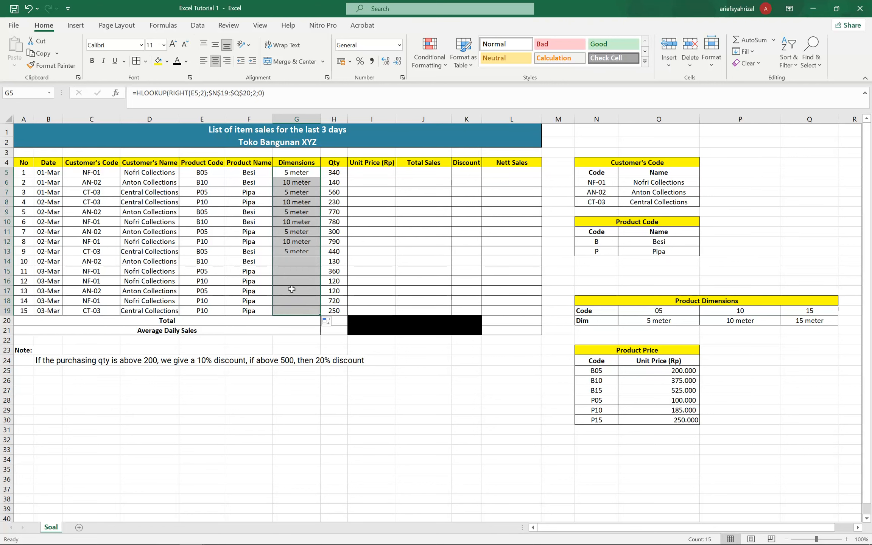
{"action": "left_click", "coordinate": [299, 250]}
{"action": "left_click", "coordinate": [297, 312]}
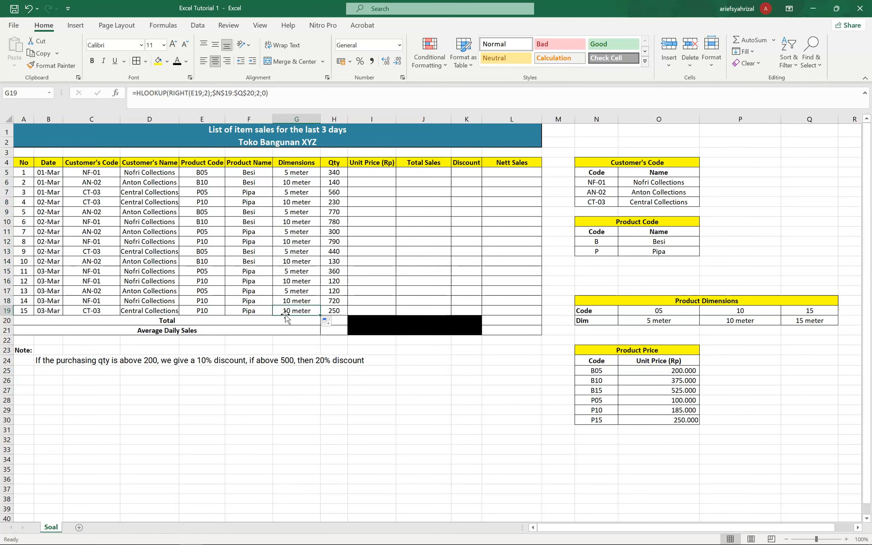
{"action": "left_click_drag", "start_coordinate": [295, 175], "coordinate": [298, 311]}
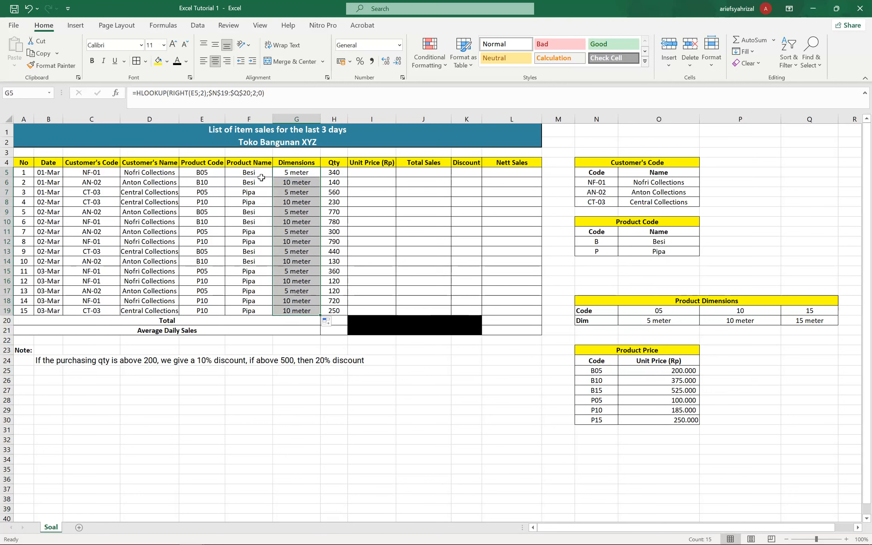
Step: Compare the product codes in the sales table with the codes in the Product Price reference table for the Unit Price column
{"action": "left_click", "coordinate": [361, 172]}
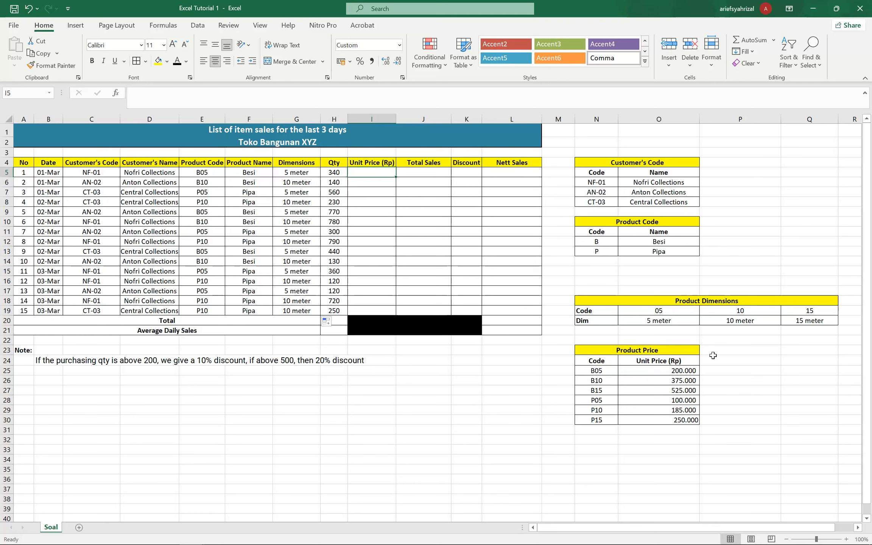
{"action": "left_click_drag", "start_coordinate": [597, 372], "coordinate": [597, 420]}
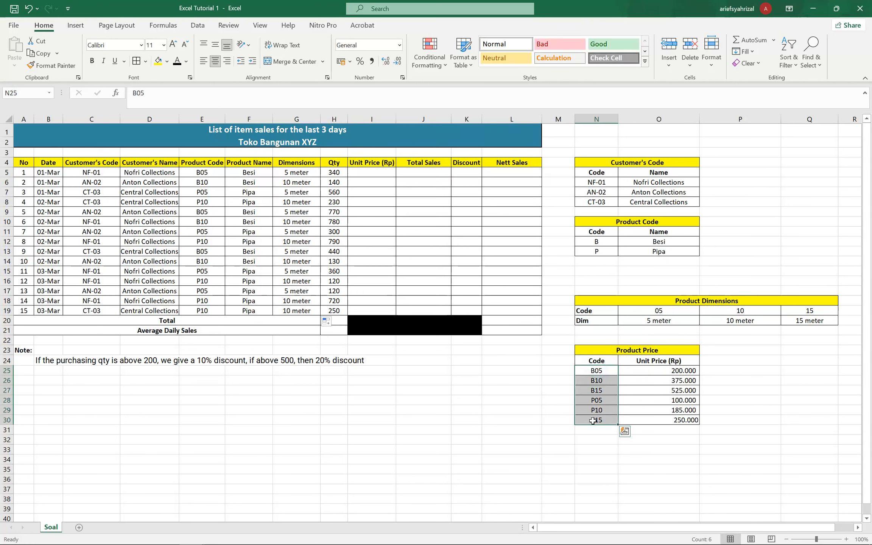
{"action": "left_click_drag", "start_coordinate": [202, 172], "coordinate": [202, 309]}
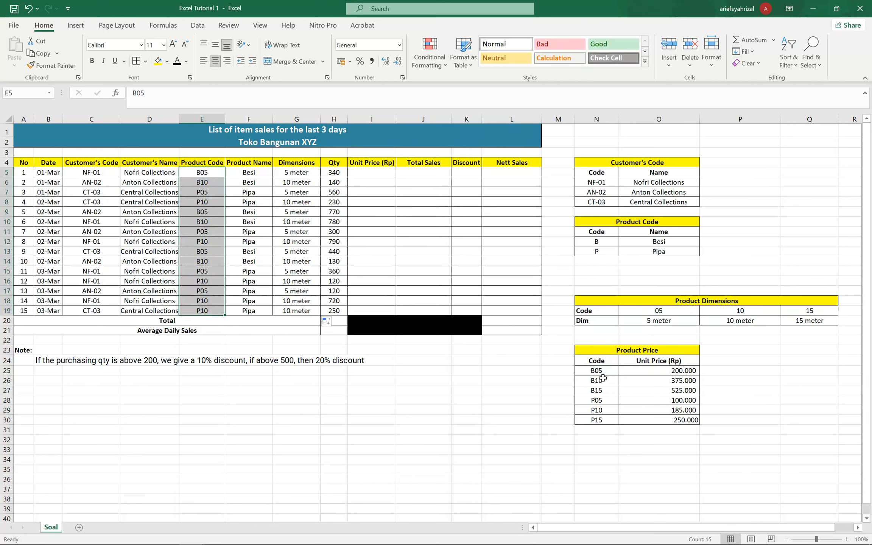
{"action": "left_click_drag", "start_coordinate": [602, 375], "coordinate": [600, 420]}
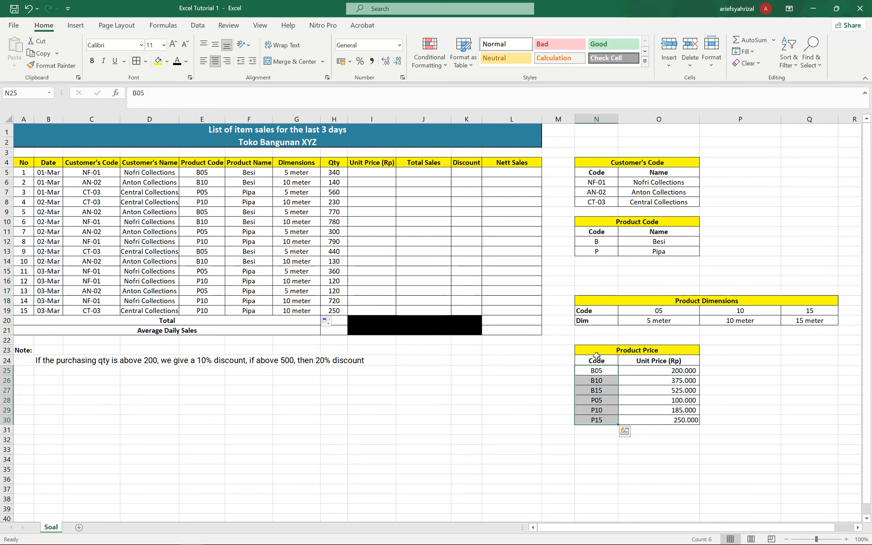
{"action": "left_click_drag", "start_coordinate": [597, 356], "coordinate": [652, 423]}
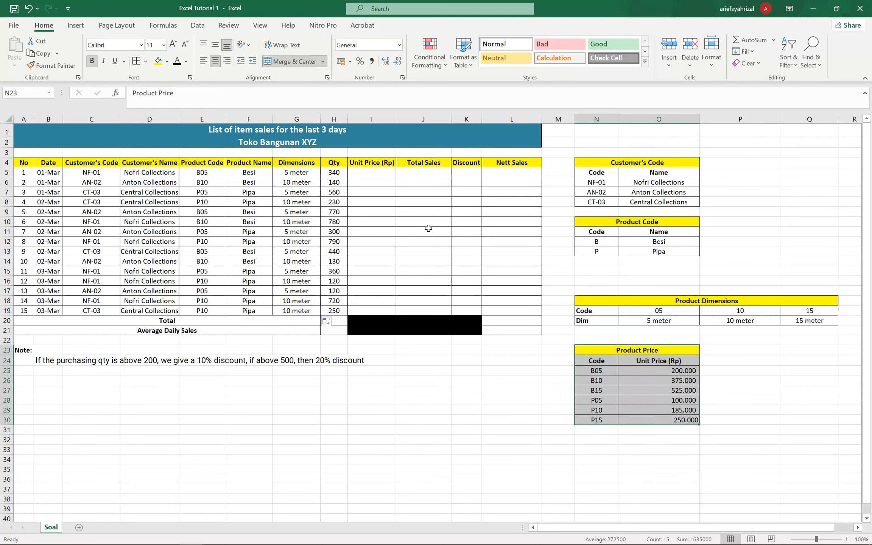
Step: Enter the formula =VLOOKUP(E5;$N$24:$O$30;2;0) in cell I5 to look up the unit price
{"action": "left_click", "coordinate": [370, 173]}
{"action": "type", "text": "="}
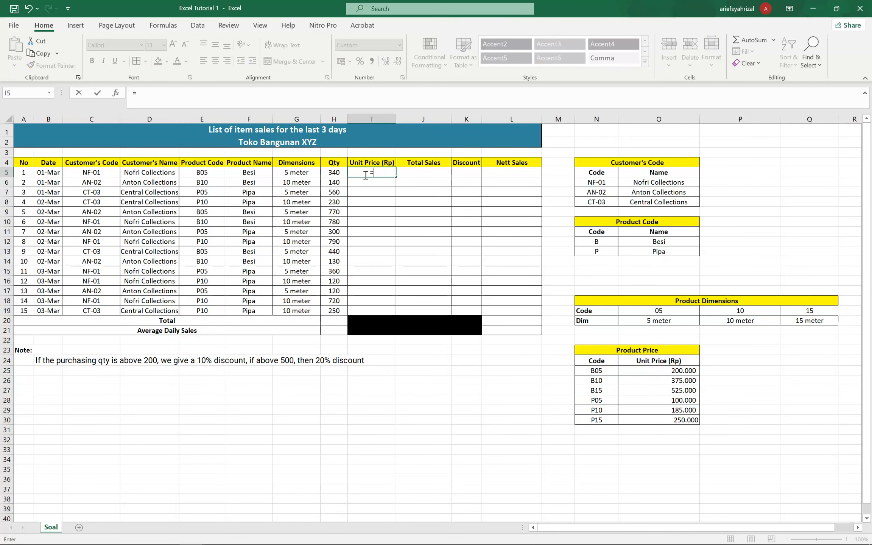
{"action": "type", "text": "vlookup("}
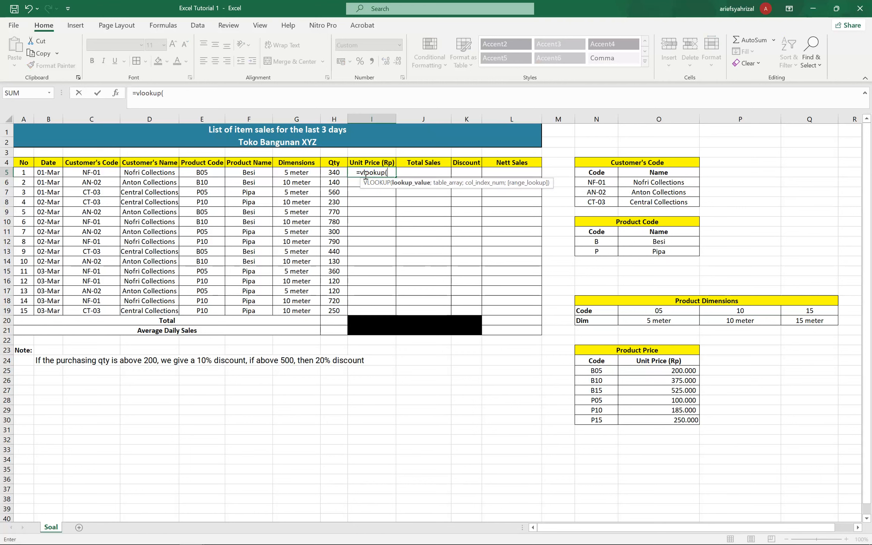
{"action": "left_click", "coordinate": [203, 173]}
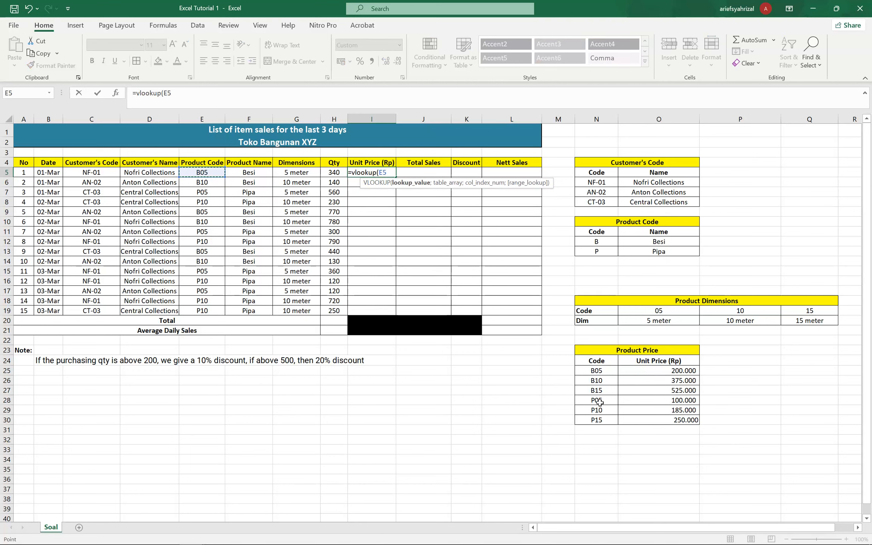
{"action": "type", "text": ";"}
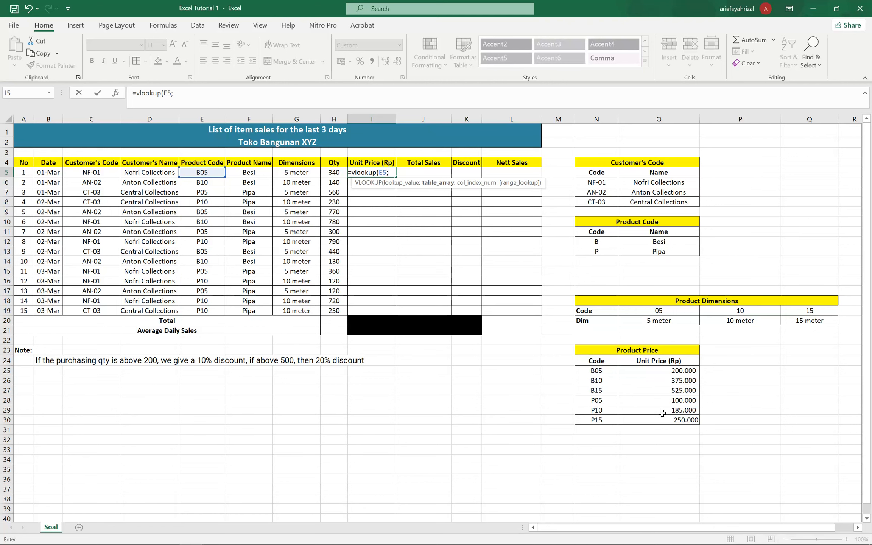
{"action": "left_click_drag", "start_coordinate": [596, 360], "coordinate": [693, 421]}
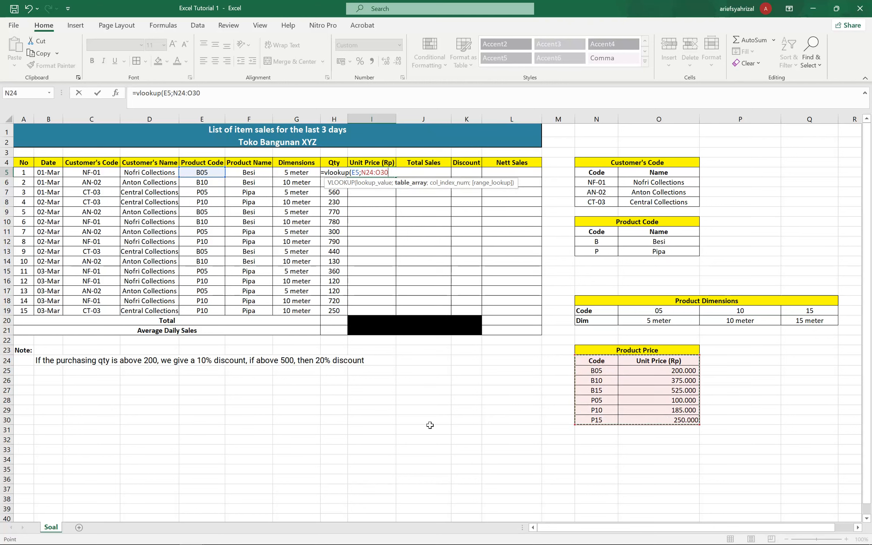
{"action": "key", "text": "F4"}
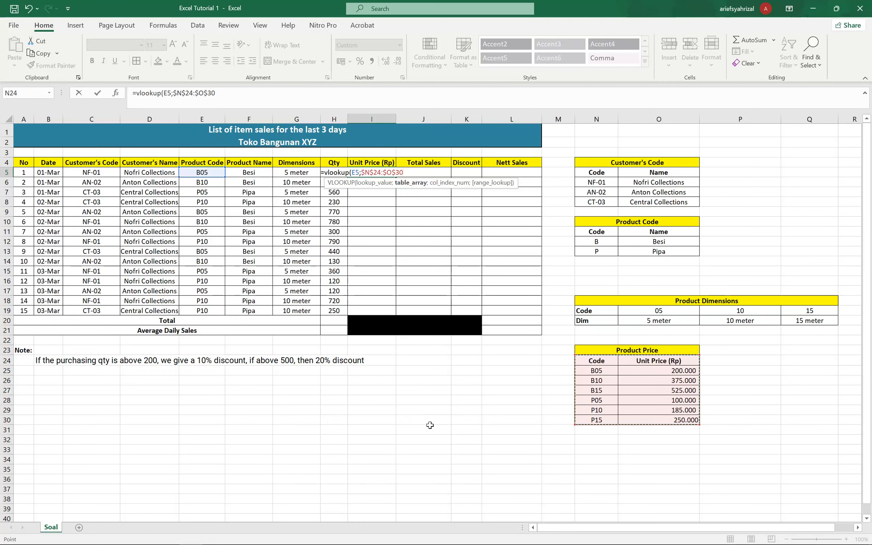
{"action": "type", "text": ";"}
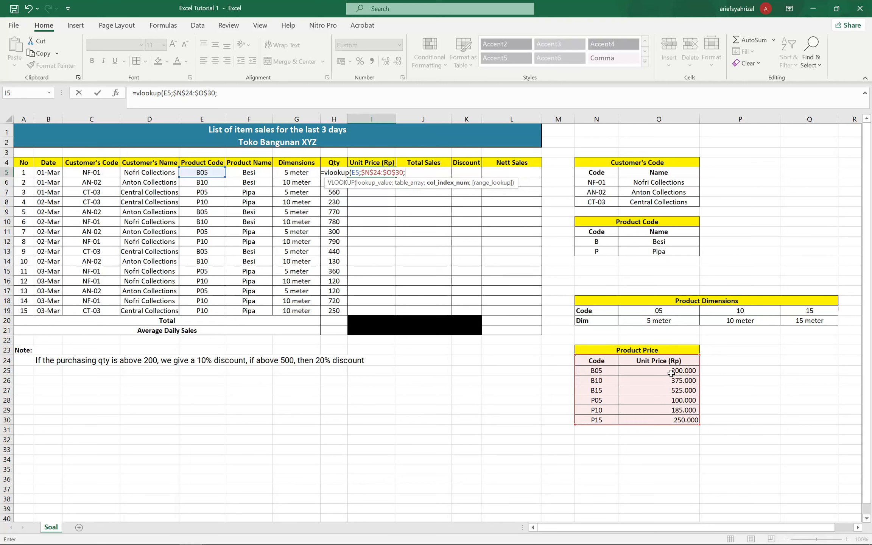
{"action": "type", "text": ";0)"}
{"action": "key", "text": "Return"}
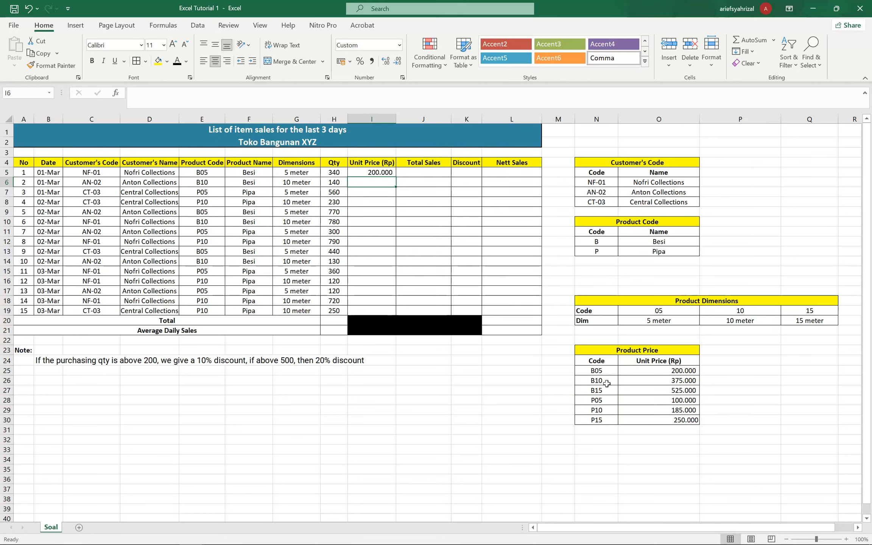
Step: Fill the Unit Price formula from I5 down to I19 and check the copied formula in I14
{"action": "left_click", "coordinate": [382, 174]}
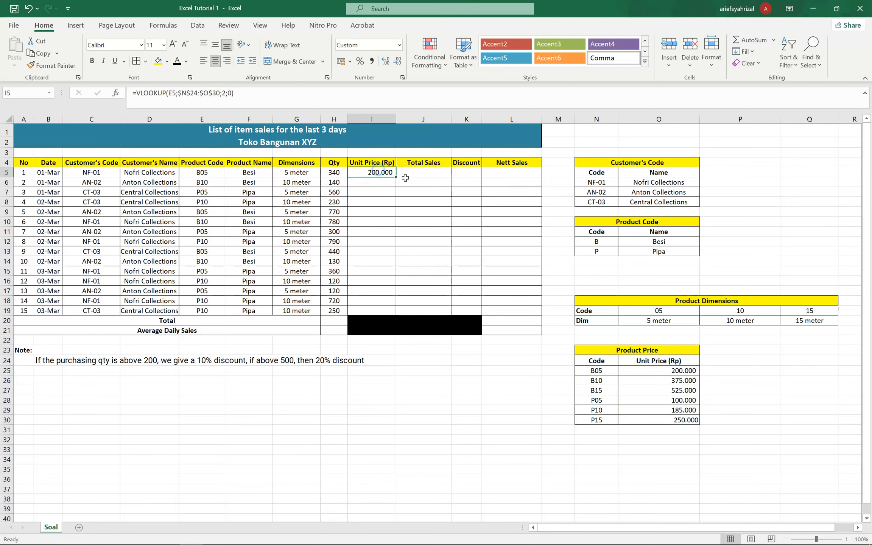
{"action": "left_click_drag", "start_coordinate": [396, 177], "coordinate": [399, 313]}
{"action": "left_click", "coordinate": [432, 214]}
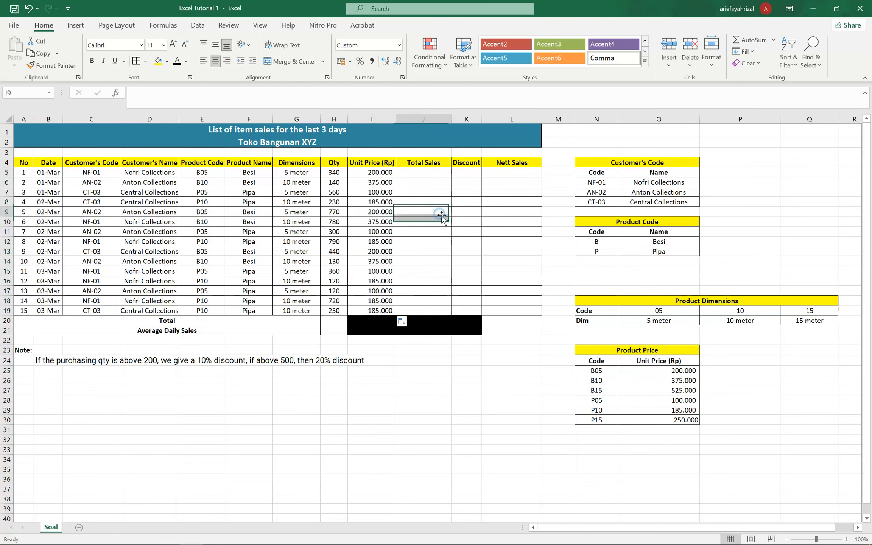
{"action": "left_click", "coordinate": [374, 261]}
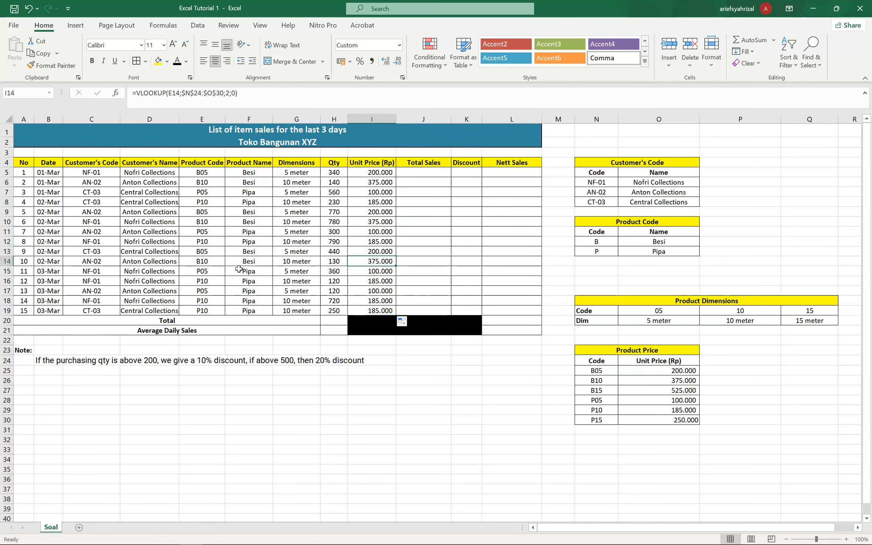
Step: Compare product code E14 with its entry in the Product Price table and review the Unit Price values in I5:I19
{"action": "left_click", "coordinate": [200, 263]}
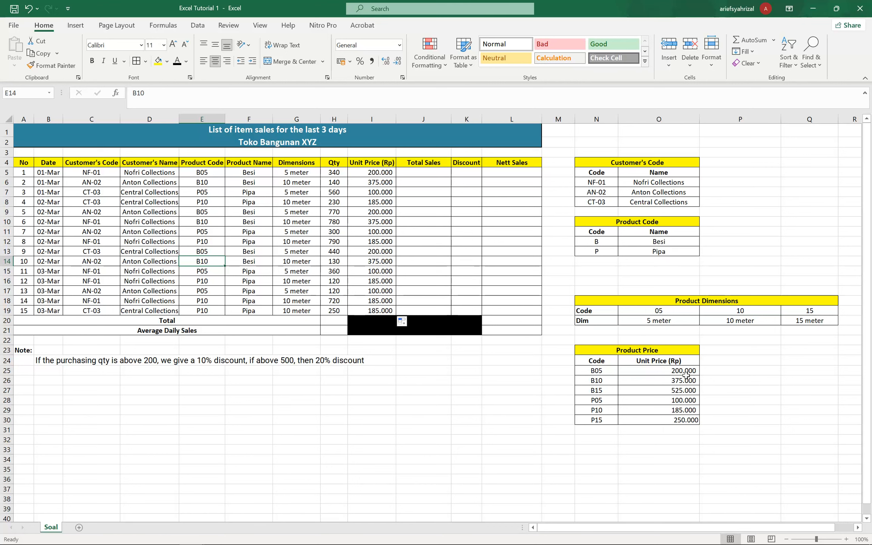
{"action": "left_click", "coordinate": [412, 244]}
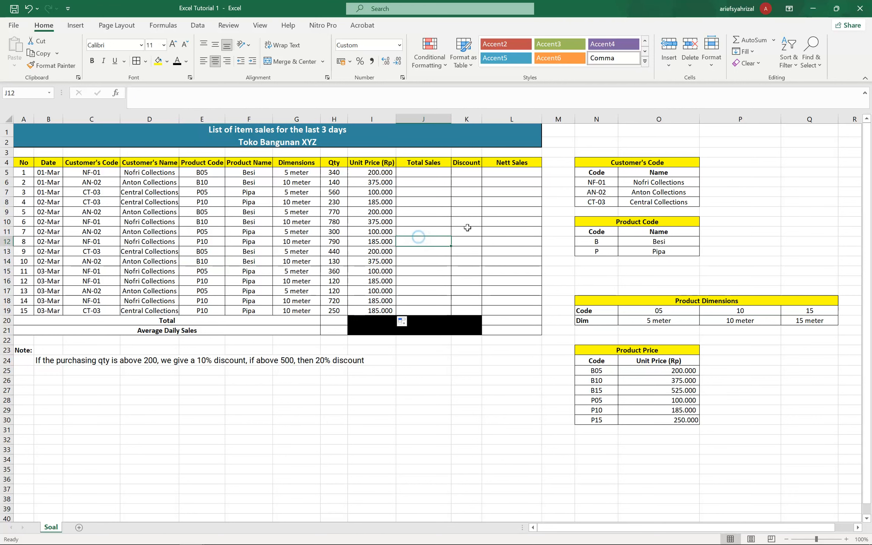
{"action": "left_click_drag", "start_coordinate": [382, 176], "coordinate": [386, 312]}
{"action": "left_click", "coordinate": [439, 241]}
Step: Enter the formula =H5*I5 in cell J5 for Total Sales and fill it down to J19
{"action": "left_click", "coordinate": [416, 173]}
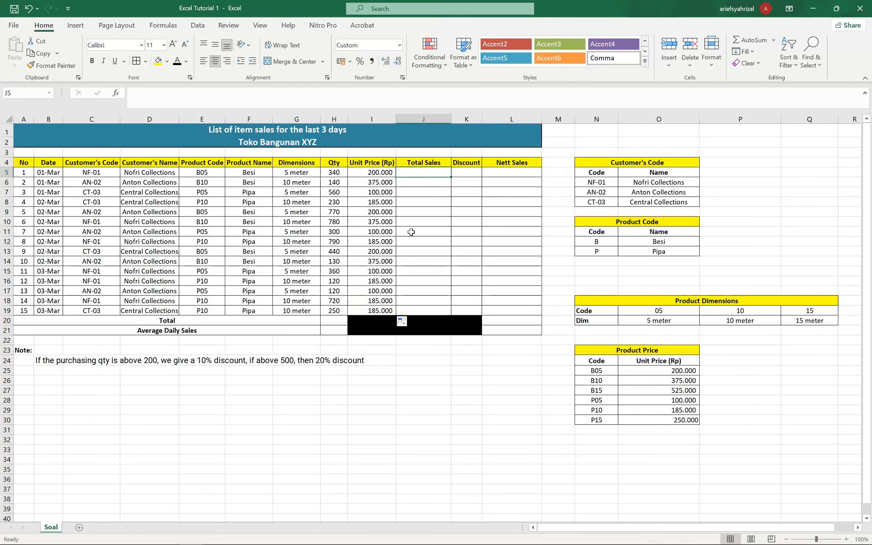
{"action": "type", "text": "="}
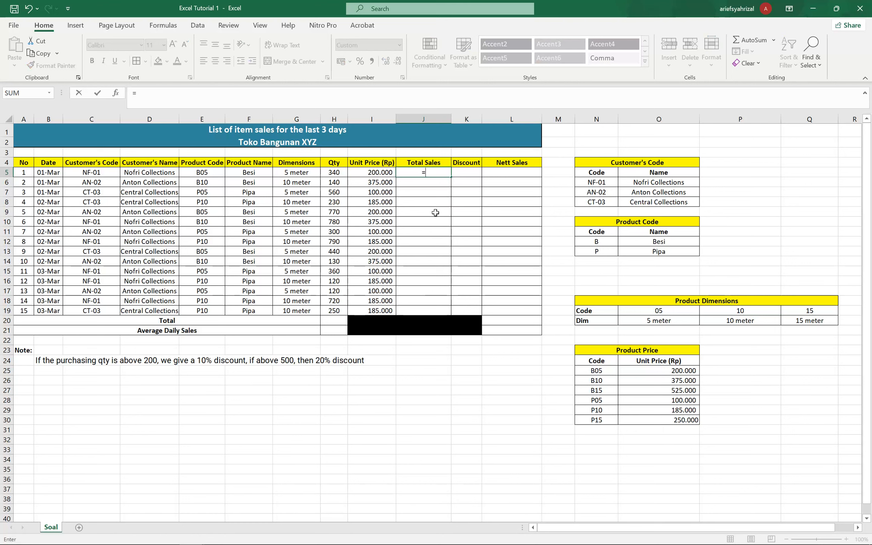
{"action": "left_click", "coordinate": [335, 174]}
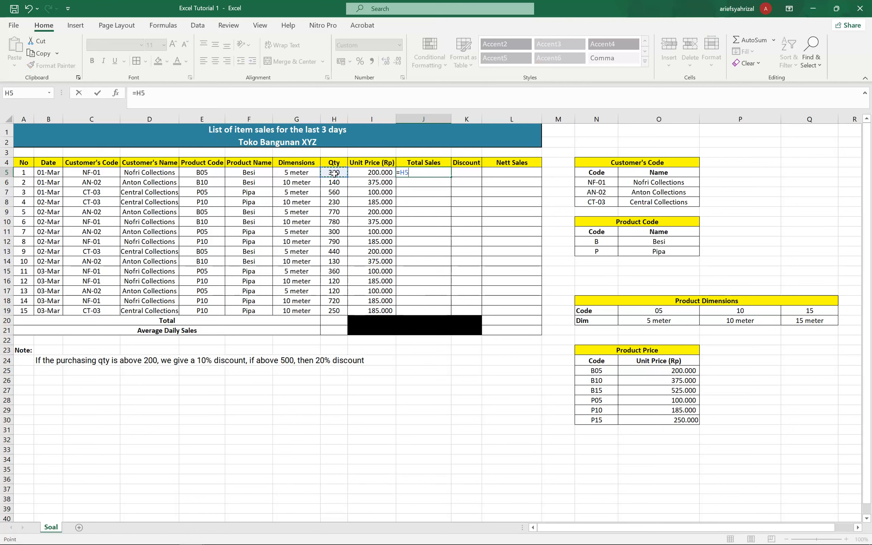
{"action": "type", "text": "*"}
{"action": "left_click", "coordinate": [379, 172]}
{"action": "key", "text": "Return"}
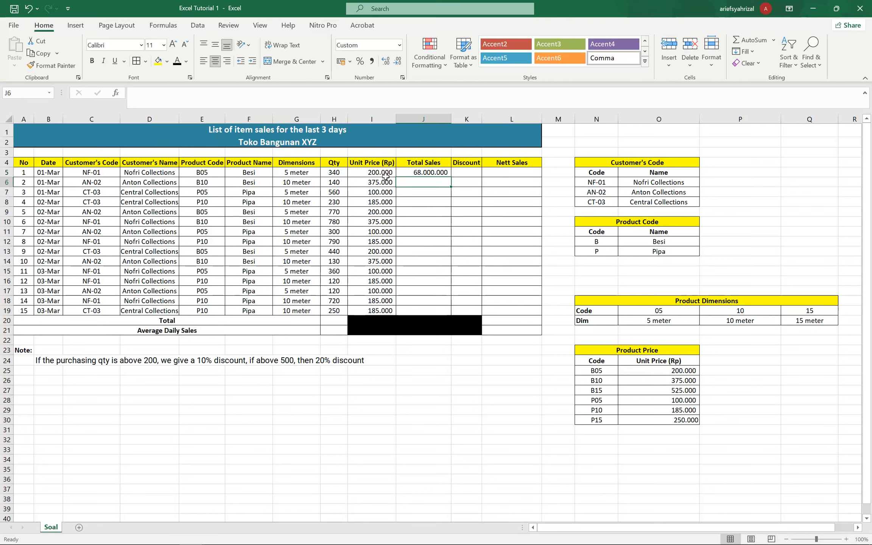
{"action": "left_click", "coordinate": [431, 175]}
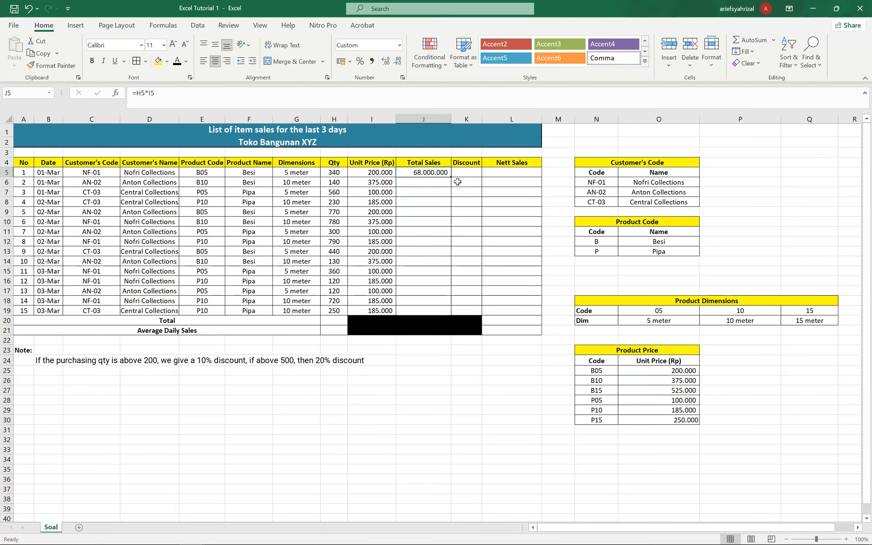
{"action": "left_click_drag", "start_coordinate": [453, 179], "coordinate": [443, 314]}
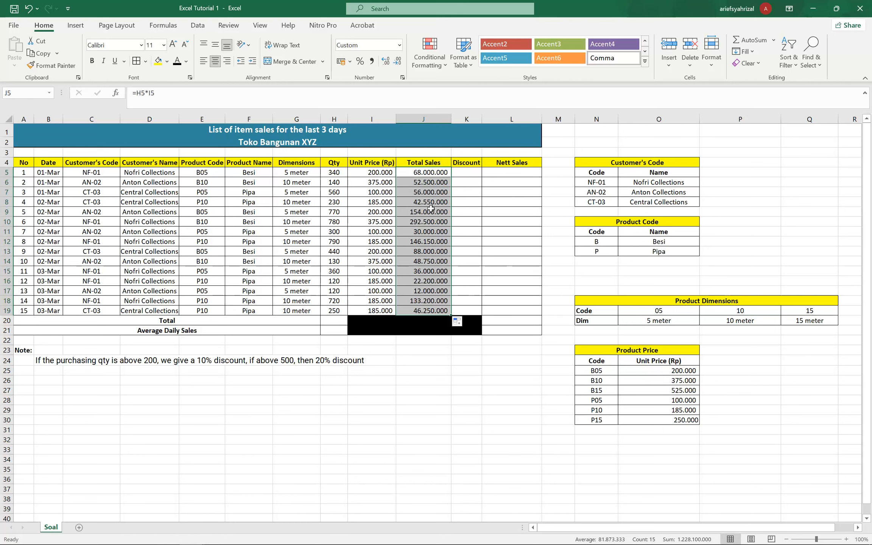
Step: Check the Qty values in H5:H19 against the discount rule in the note for Discount cell K5
{"action": "left_click", "coordinate": [471, 173]}
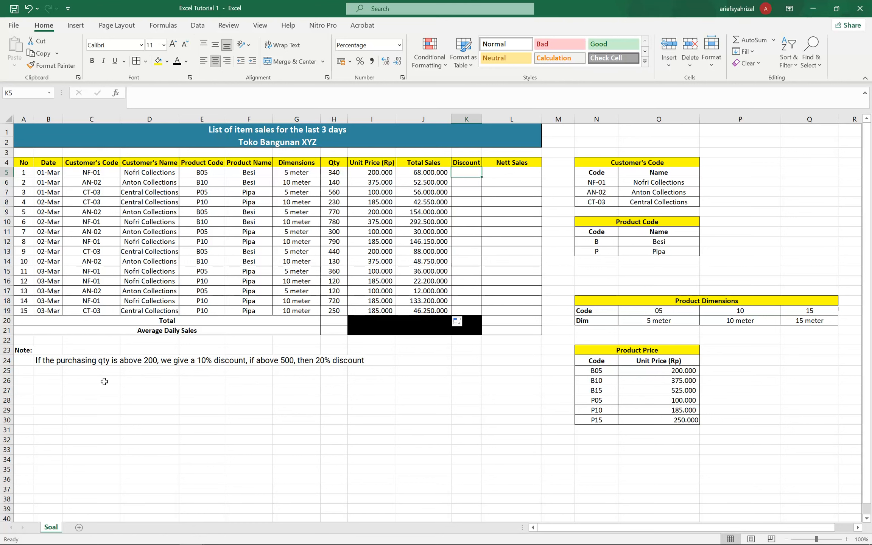
{"action": "left_click_drag", "start_coordinate": [334, 172], "coordinate": [334, 311]}
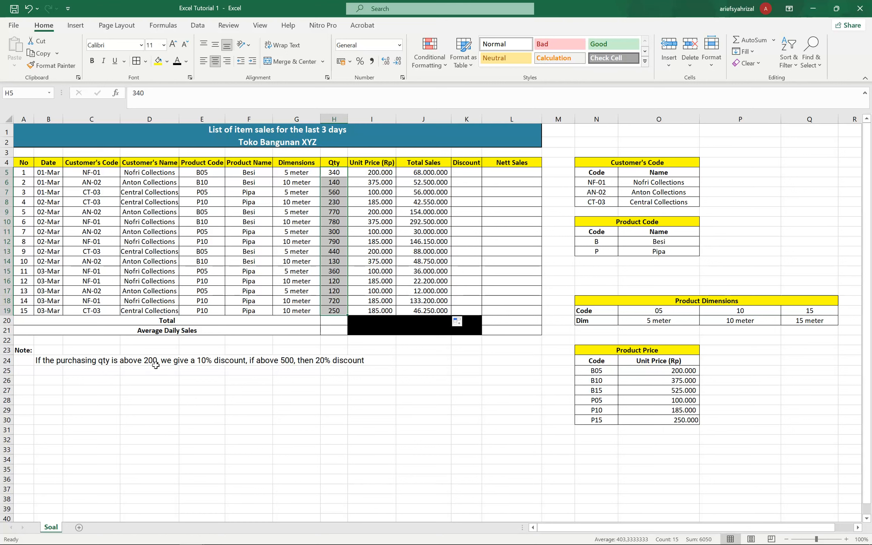
{"action": "left_click", "coordinate": [471, 173]}
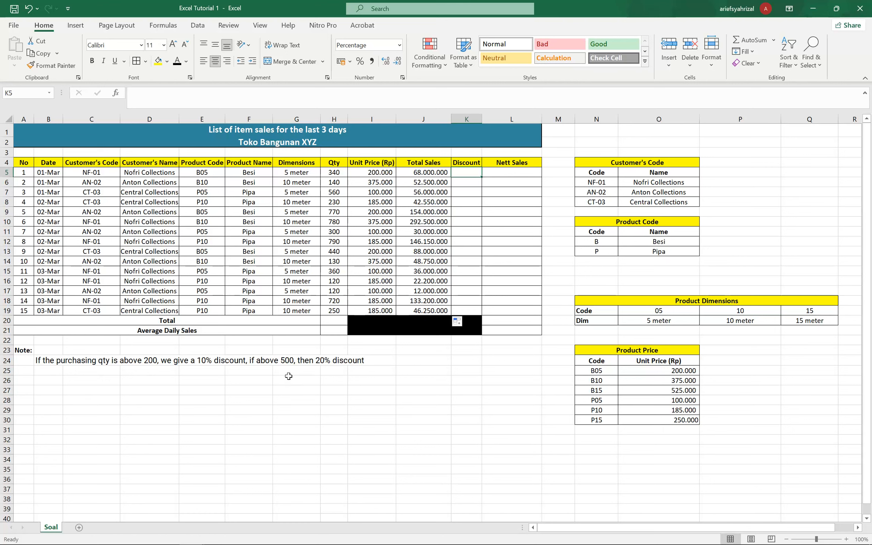
Step: Begin the Discount formula in K5 with an IF and a nested AND containing the conditions H5<200 and H5<=500
{"action": "type", "text": "="}
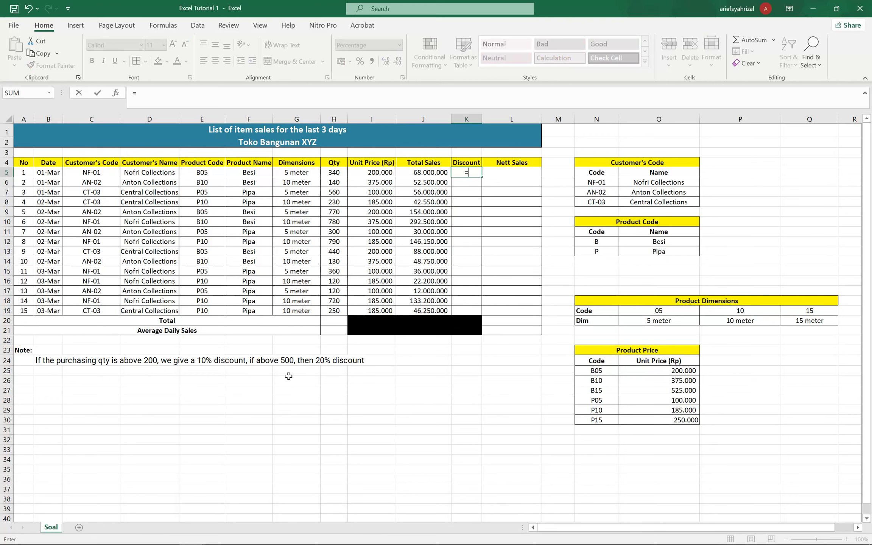
{"action": "type", "text": "if"}
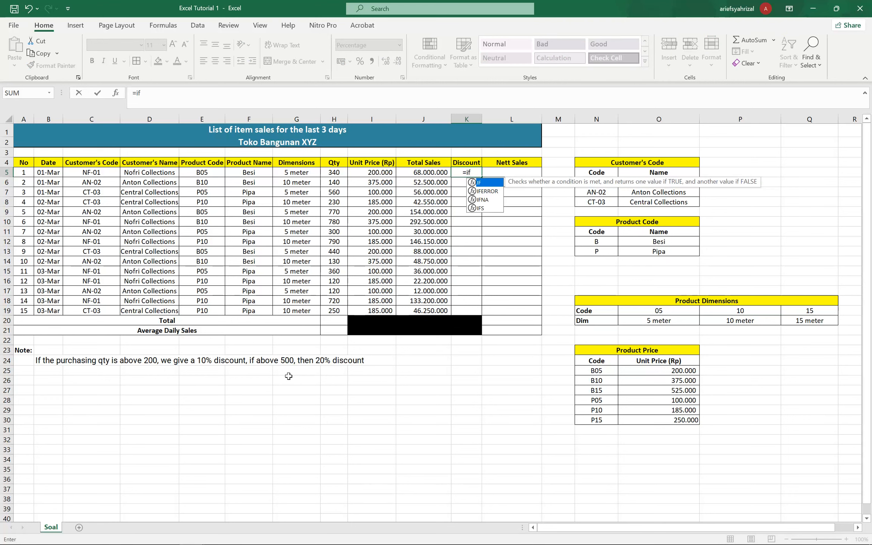
{"action": "type", "text": "("}
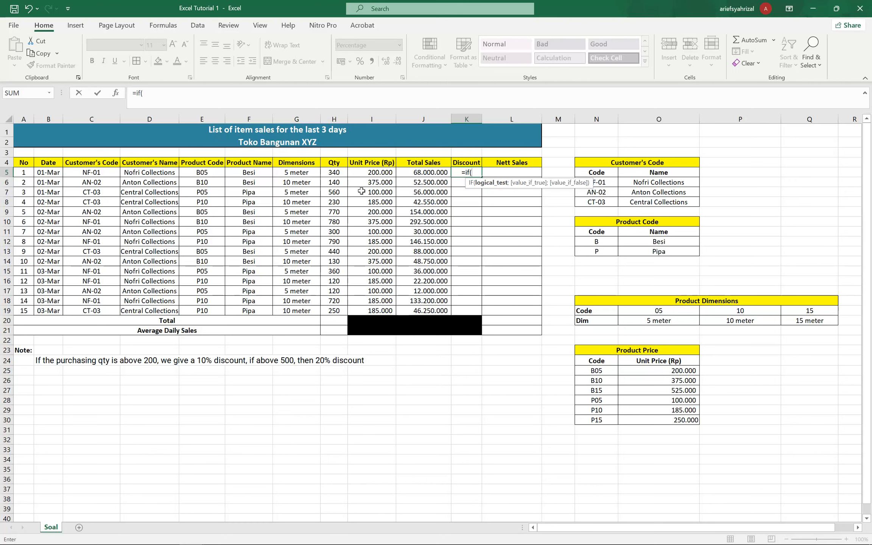
{"action": "type", "text": "And"}
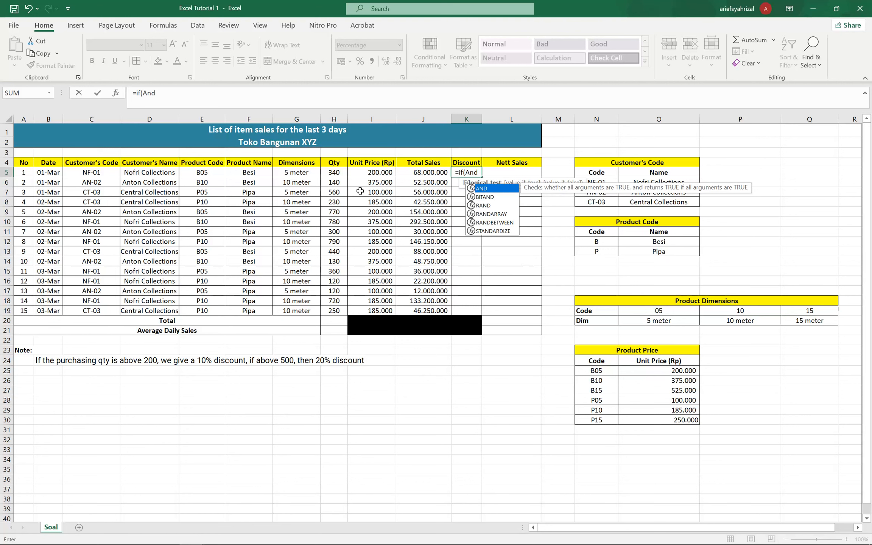
{"action": "type", "text": "("}
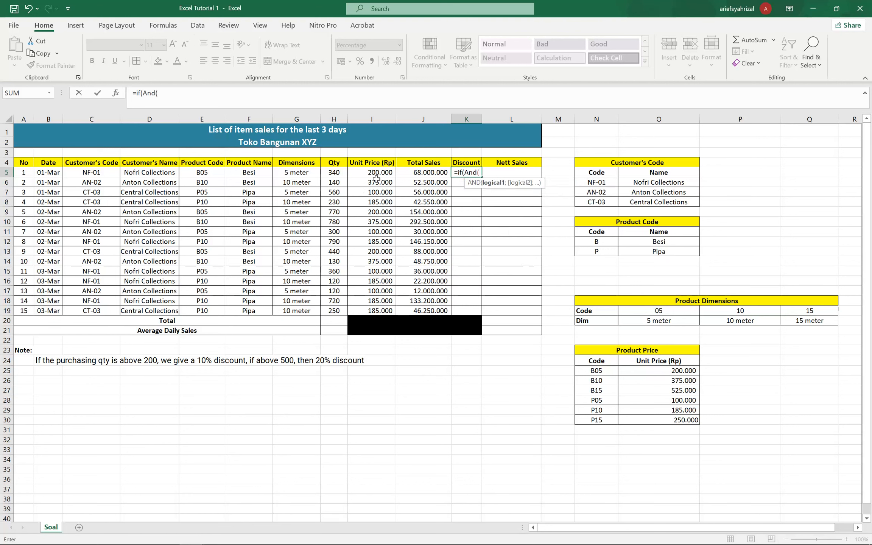
{"action": "left_click", "coordinate": [338, 172]}
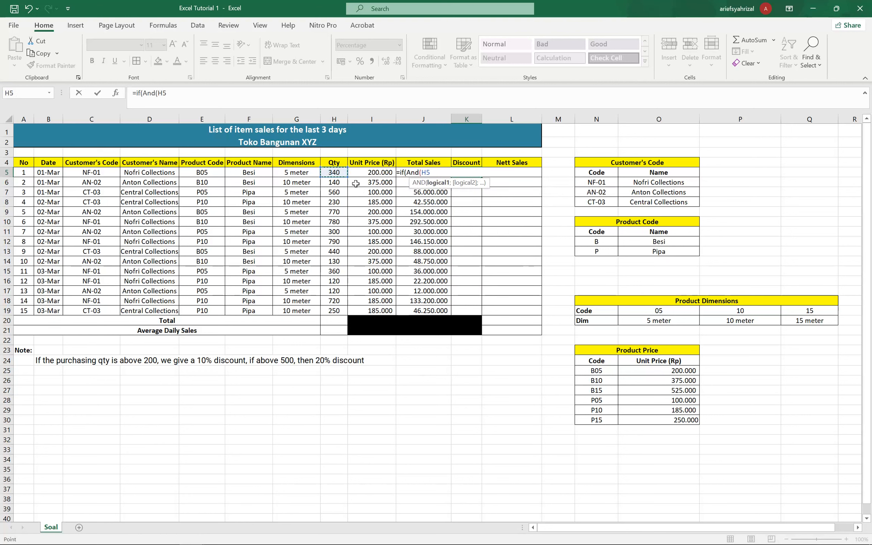
{"action": "type", "text": "<200"}
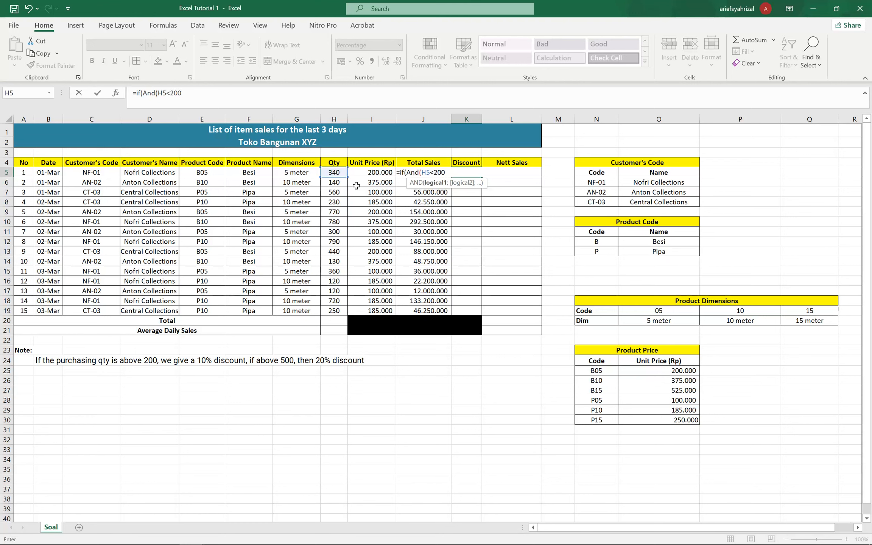
{"action": "type", "text": ";"}
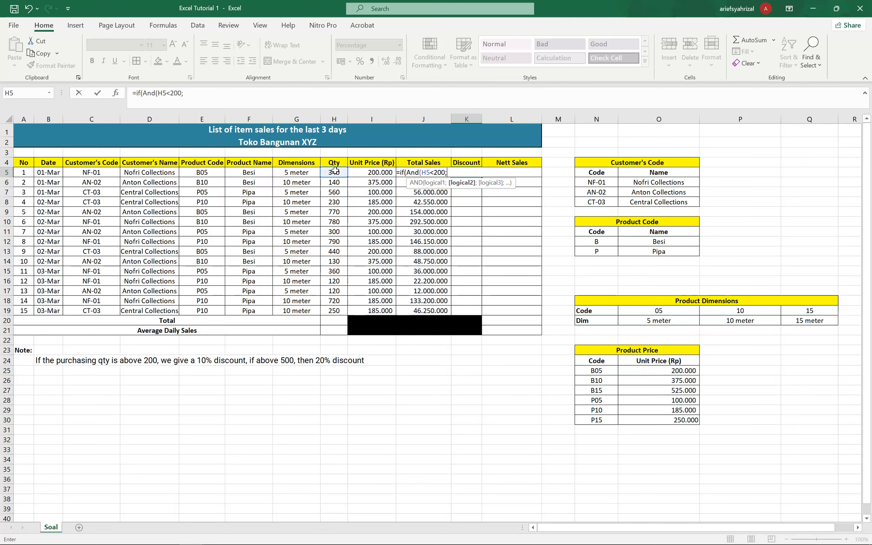
{"action": "left_click", "coordinate": [335, 172]}
{"action": "type", "text": "<=500"}
Step: Correct the first AND condition to H5>200, close the AND and add 10% as the value if true
{"action": "left_click_drag", "start_coordinate": [434, 169], "coordinate": [428, 170]}
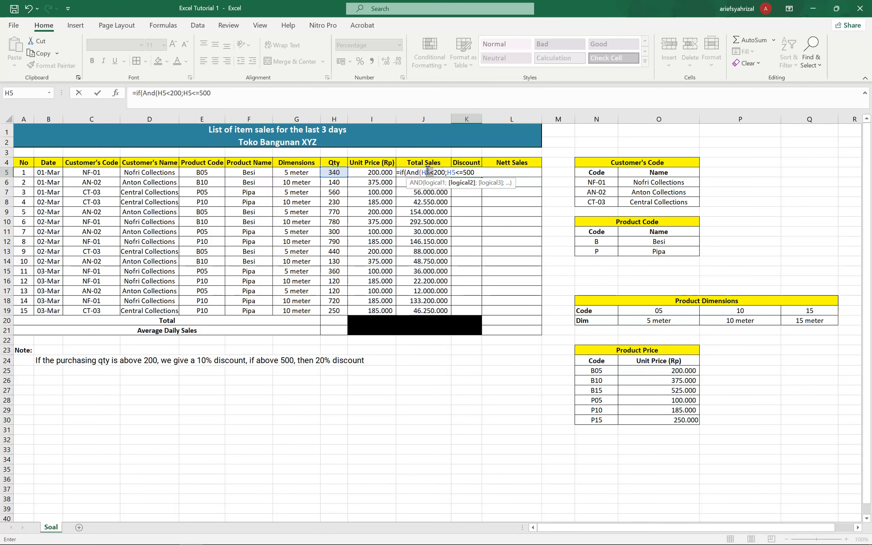
{"action": "left_click", "coordinate": [430, 171]}
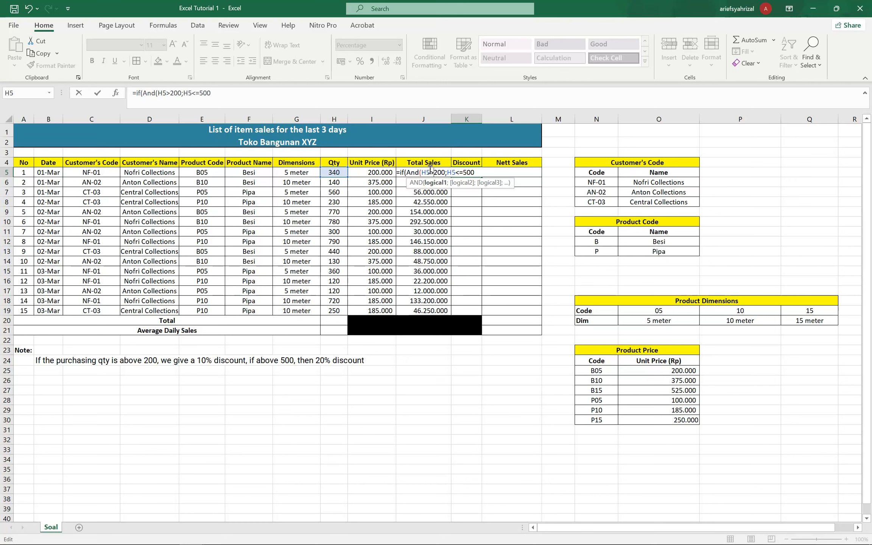
{"action": "left_click", "coordinate": [489, 173]}
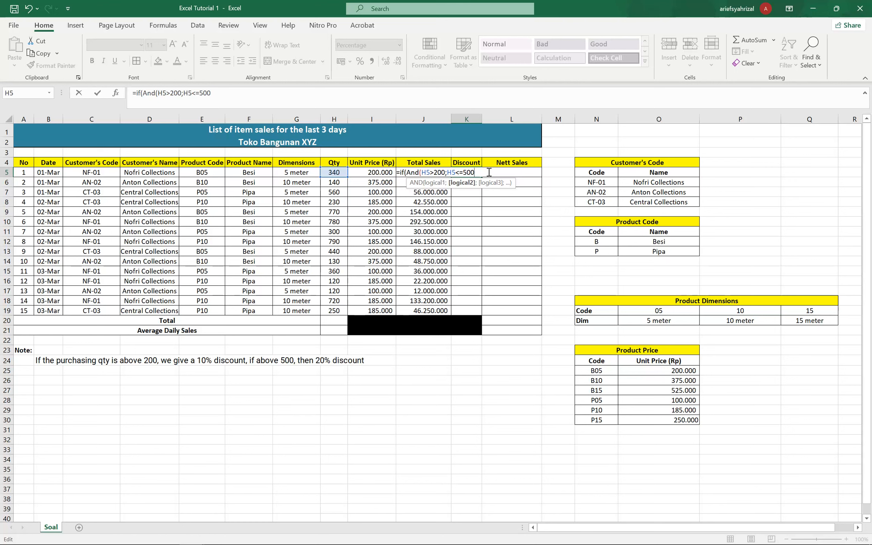
{"action": "type", "text": ";10%"}
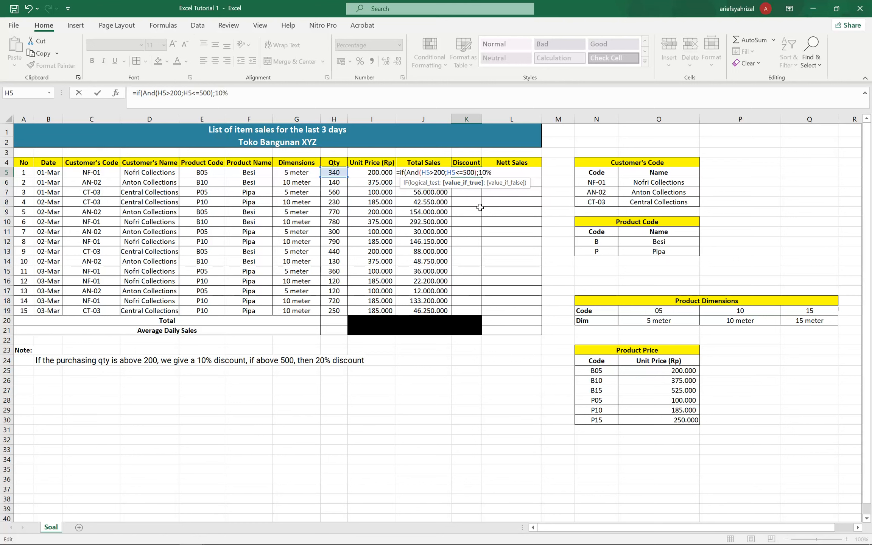
Step: Complete the K5 discount formula with the nested condition IF(H5>500;20%;0) as the value if false
{"action": "type", "text": ";if"}
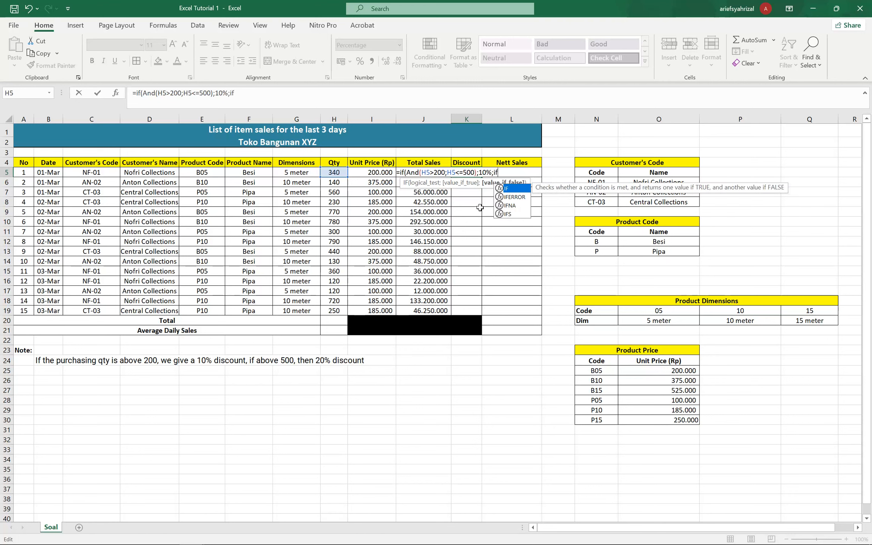
{"action": "type", "text": "("}
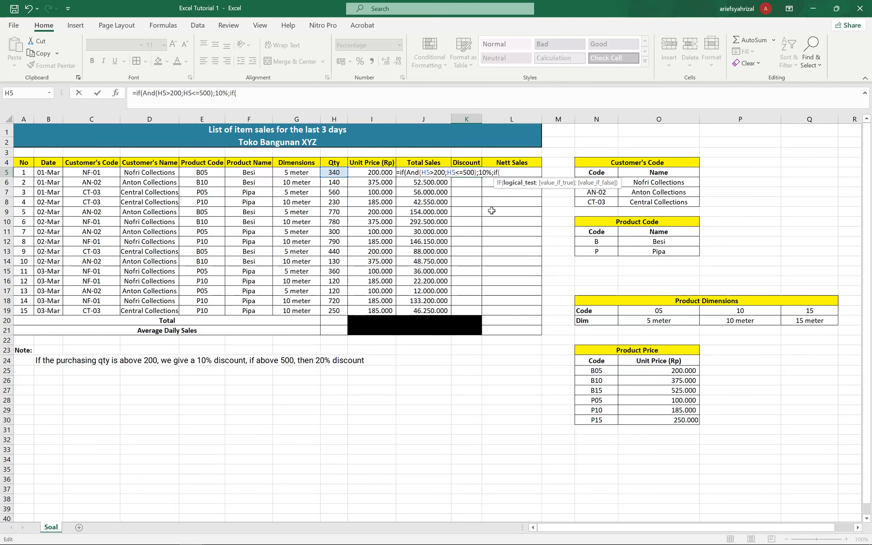
{"action": "left_click", "coordinate": [335, 174]}
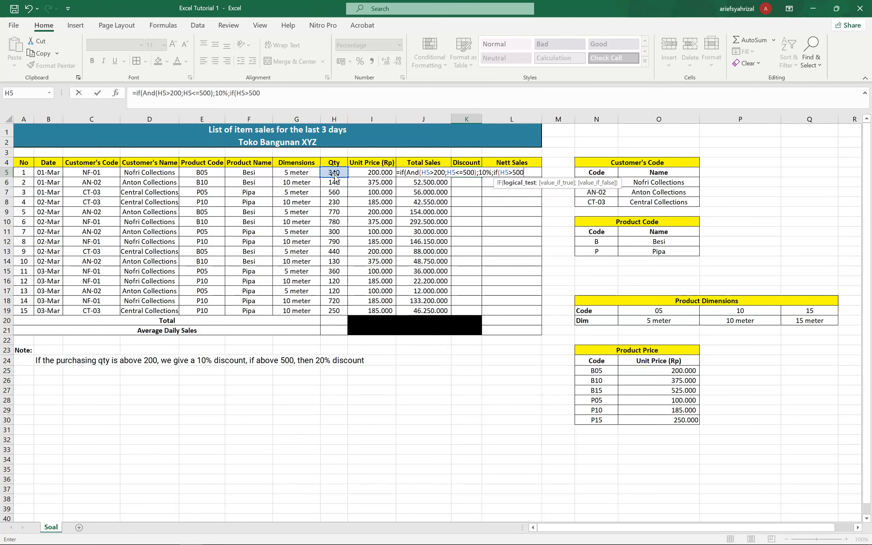
{"action": "type", "text": ";"}
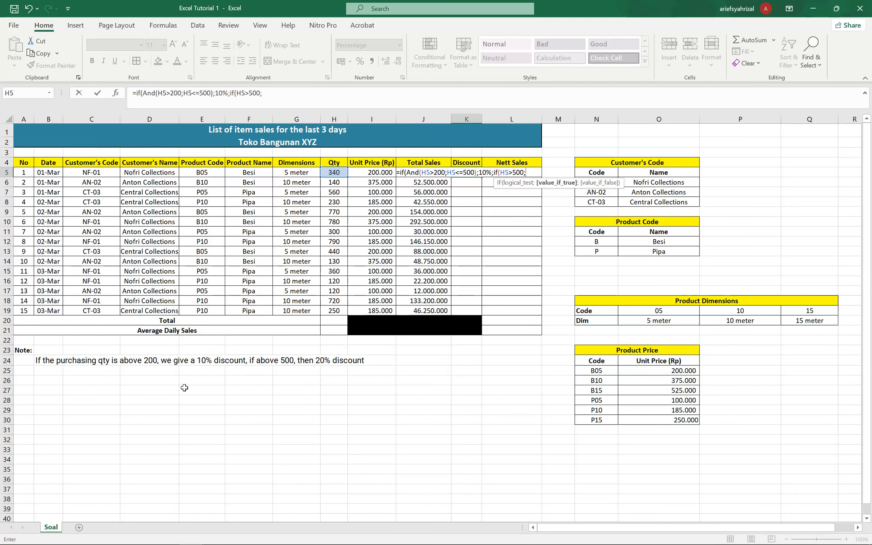
{"action": "type", "text": "20%;"}
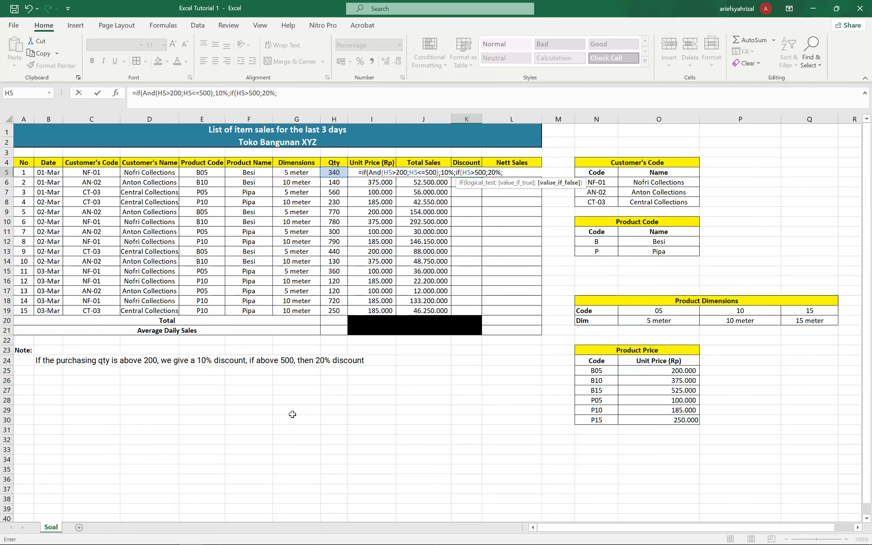
{"action": "type", "text": "0)"}
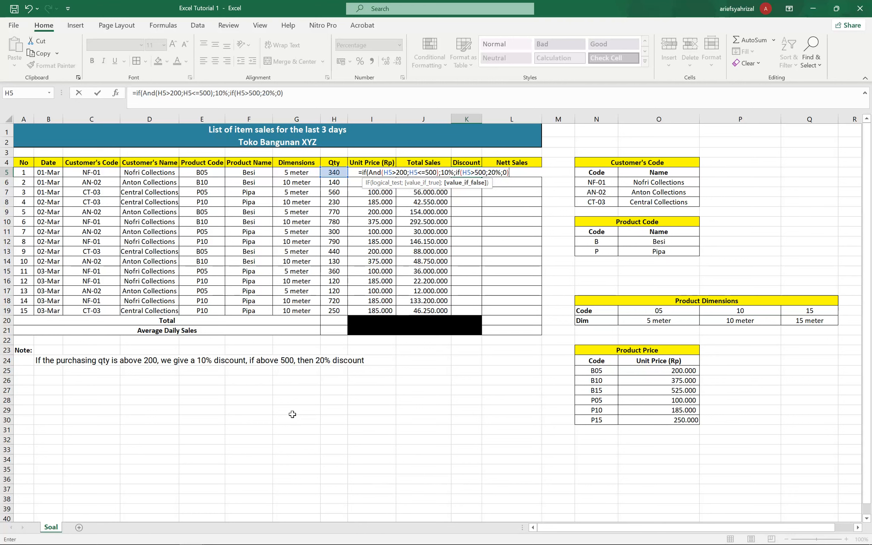
{"action": "type", "text": ")"}
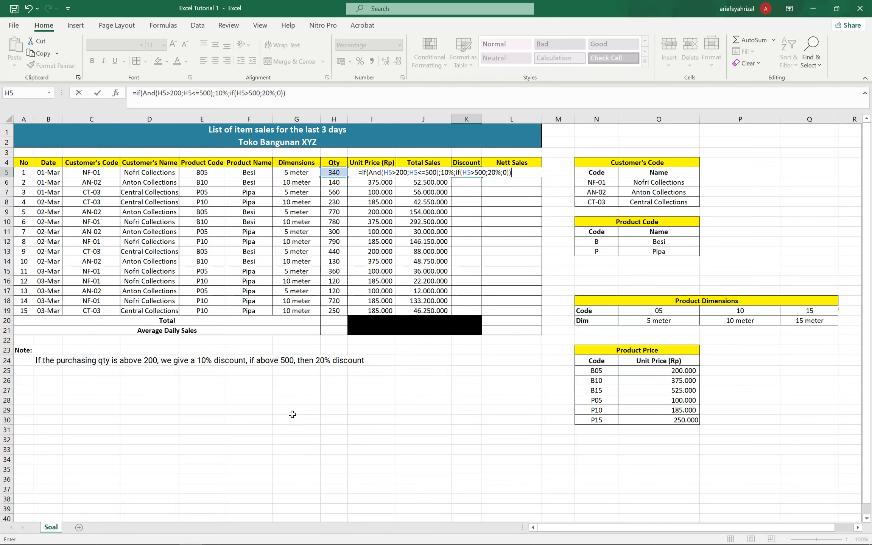
{"action": "key", "text": "Return"}
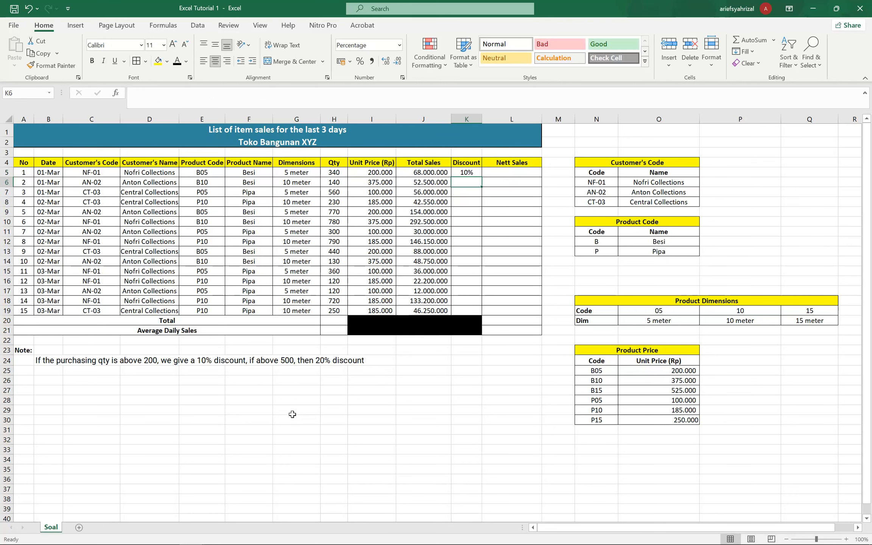
Step: Check the K5 discount against the quantity in H5 and the note, and fill the formula down to K19
{"action": "left_click", "coordinate": [467, 173]}
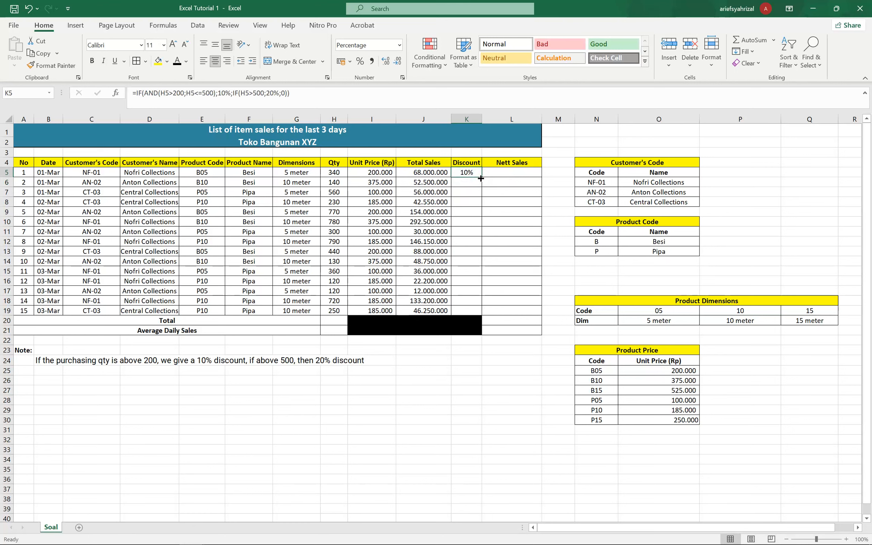
{"action": "left_click", "coordinate": [337, 173]}
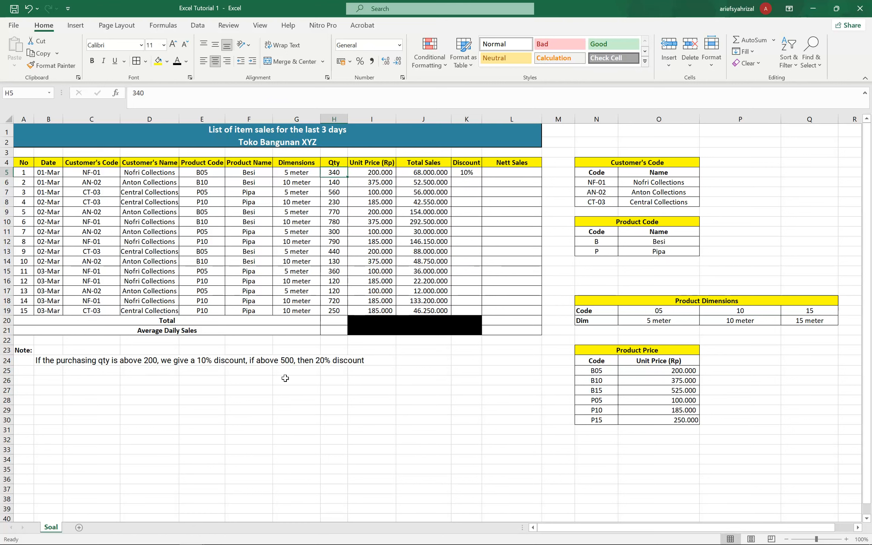
{"action": "left_click", "coordinate": [474, 173]}
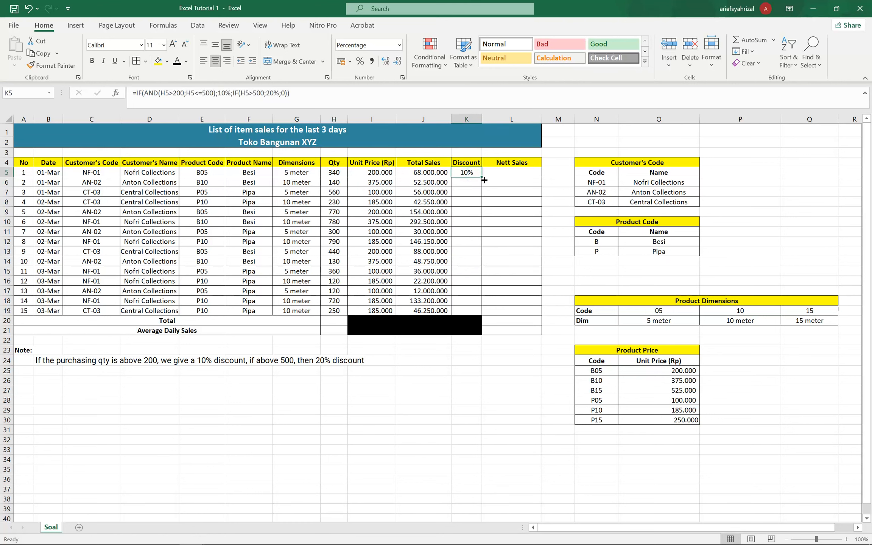
{"action": "left_click_drag", "start_coordinate": [481, 175], "coordinate": [471, 316]}
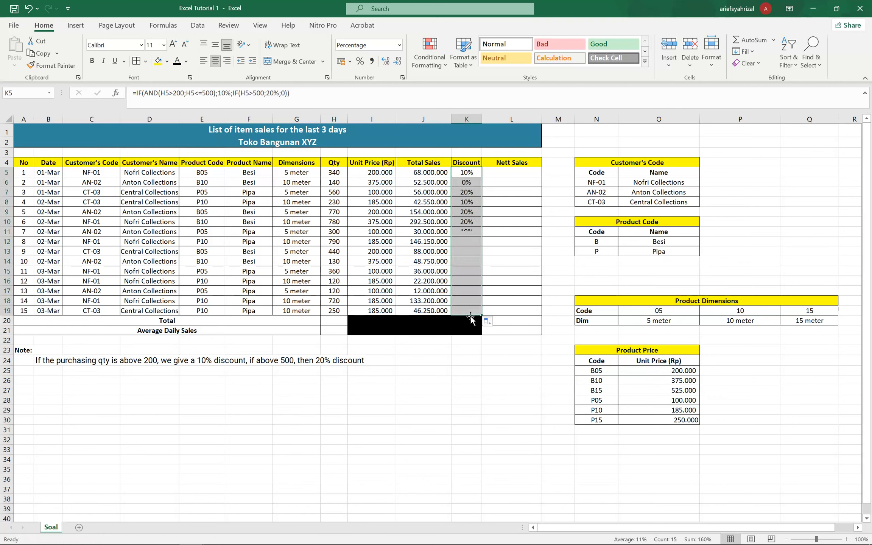
Step: Check the filled discounts in rows 14 to 17, comparing K14 with the quantity in H14
{"action": "left_click", "coordinate": [466, 292]}
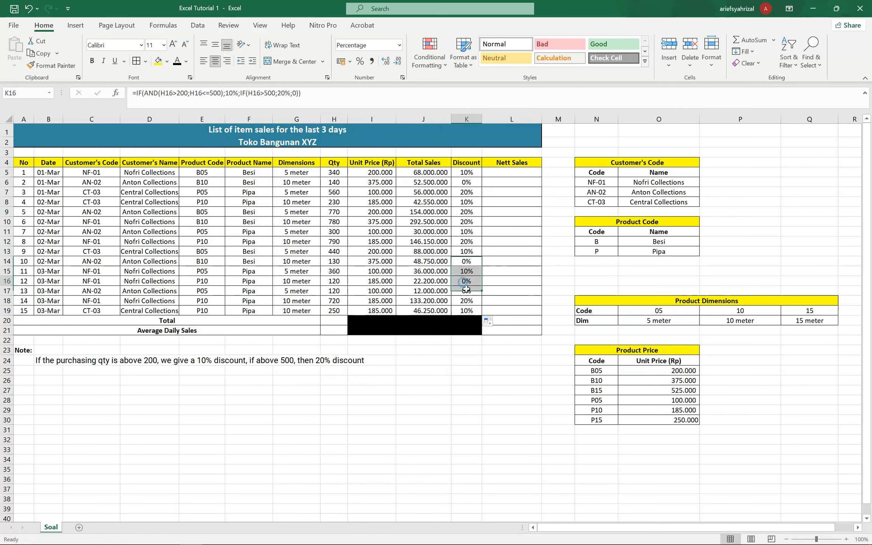
{"action": "left_click", "coordinate": [467, 264]}
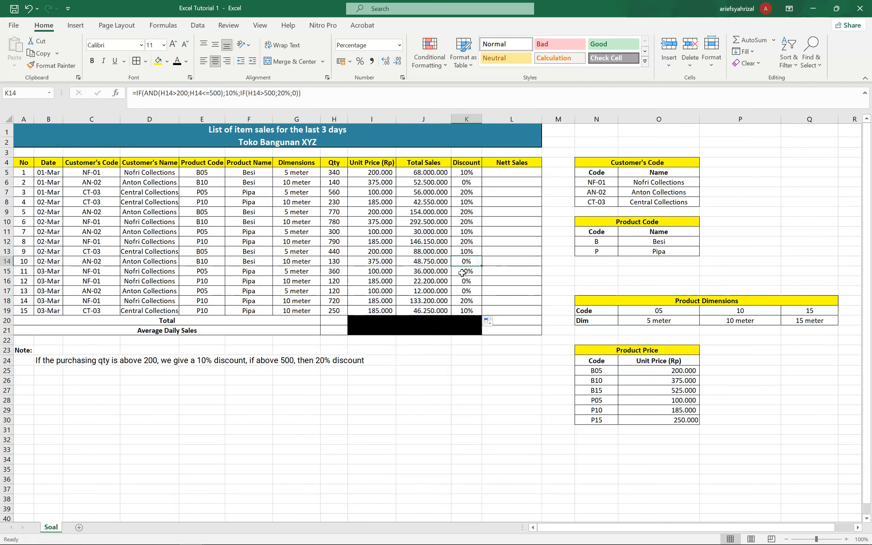
{"action": "left_click", "coordinate": [336, 263]}
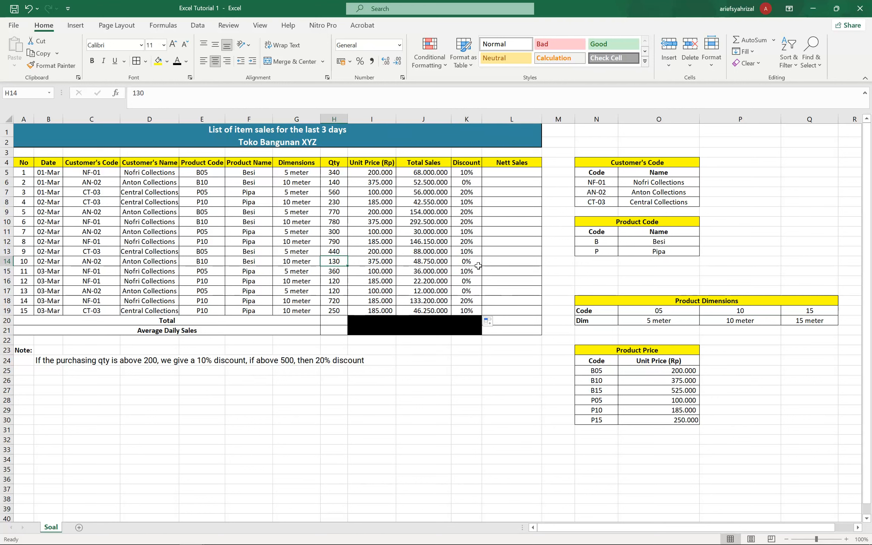
{"action": "left_click", "coordinate": [464, 261]}
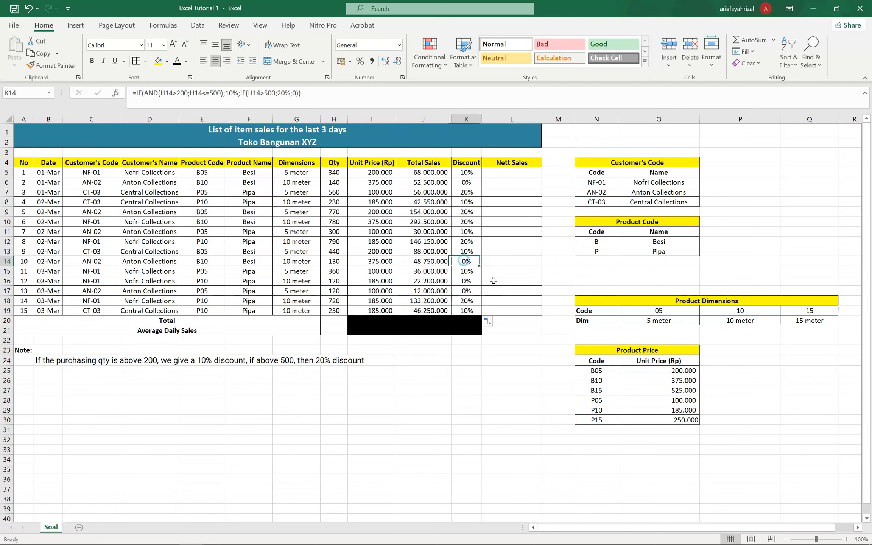
Step: Calculate Nett Sales in L5 with =J5-J5*K5 and fill the formula down to L19
{"action": "left_click", "coordinate": [499, 173]}
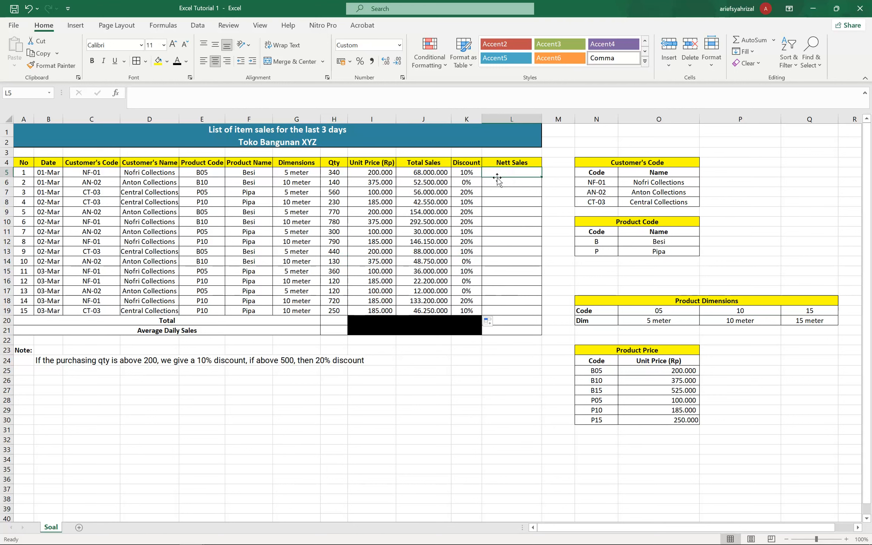
{"action": "type", "text": "="}
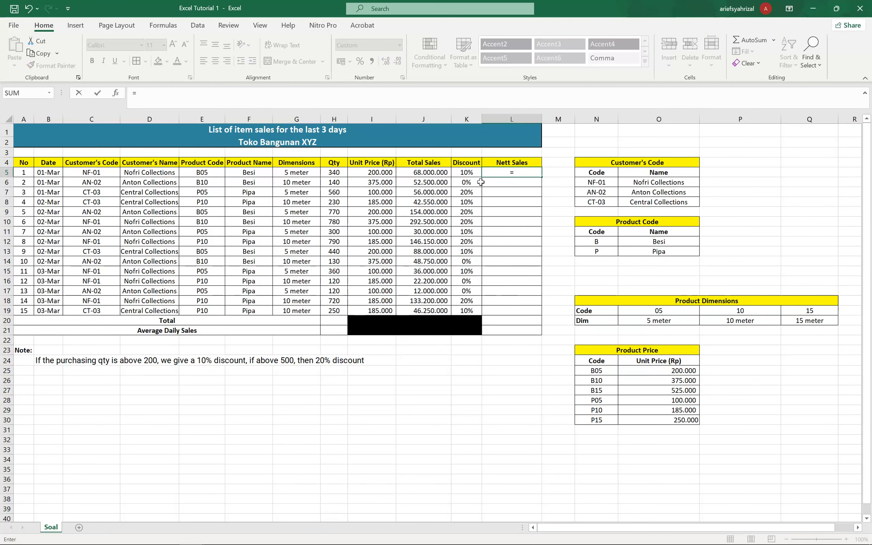
{"action": "left_click", "coordinate": [429, 174]}
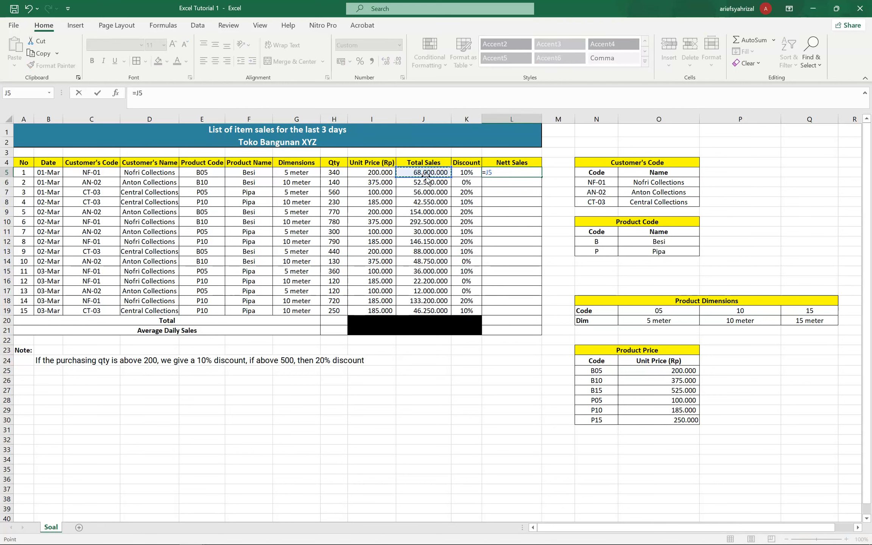
{"action": "type", "text": "-"}
{"action": "left_click", "coordinate": [430, 172]}
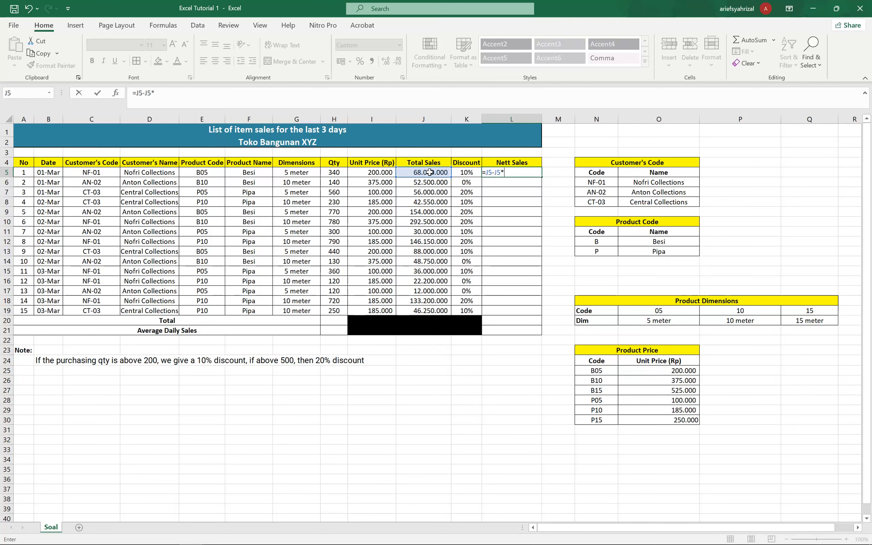
{"action": "type", "text": "*"}
{"action": "left_click", "coordinate": [465, 173]}
{"action": "key", "text": "Return"}
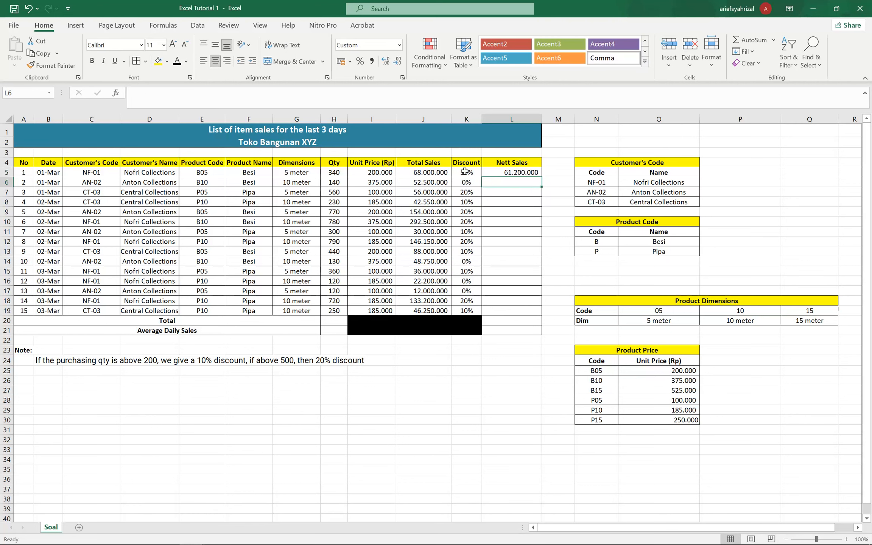
{"action": "left_click", "coordinate": [509, 173]}
{"action": "left_click_drag", "start_coordinate": [542, 177], "coordinate": [536, 313]}
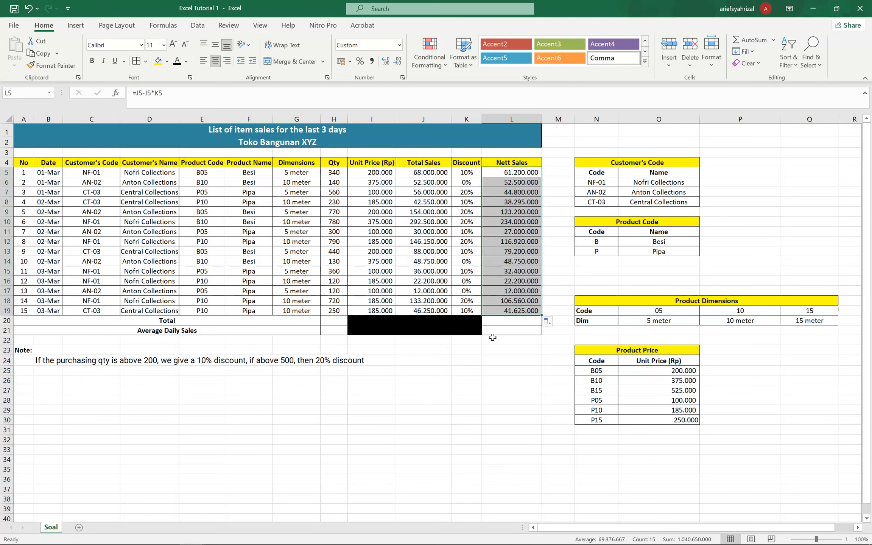
Step: Total the Qty column in H20 with a SUM of H5:H19
{"action": "left_click", "coordinate": [494, 321]}
{"action": "left_click", "coordinate": [180, 322]}
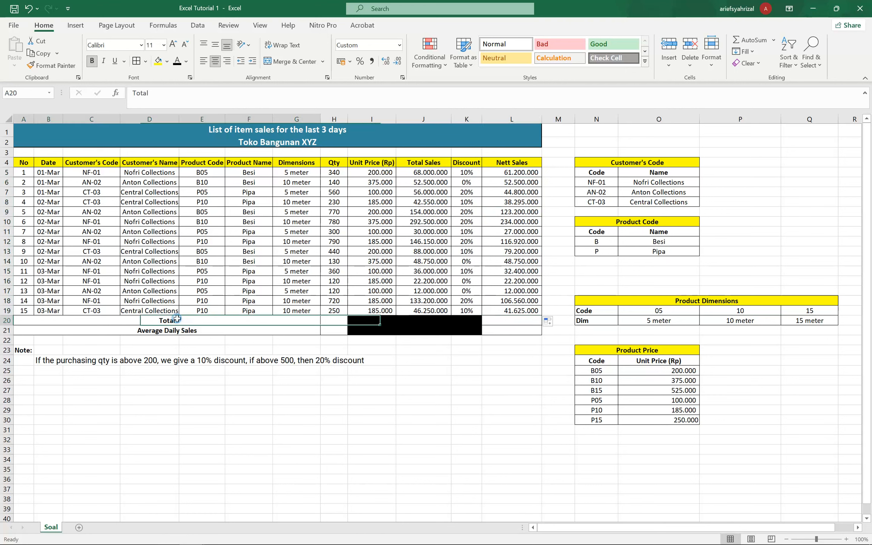
{"action": "left_click", "coordinate": [334, 322]}
{"action": "type", "text": "=sum("}
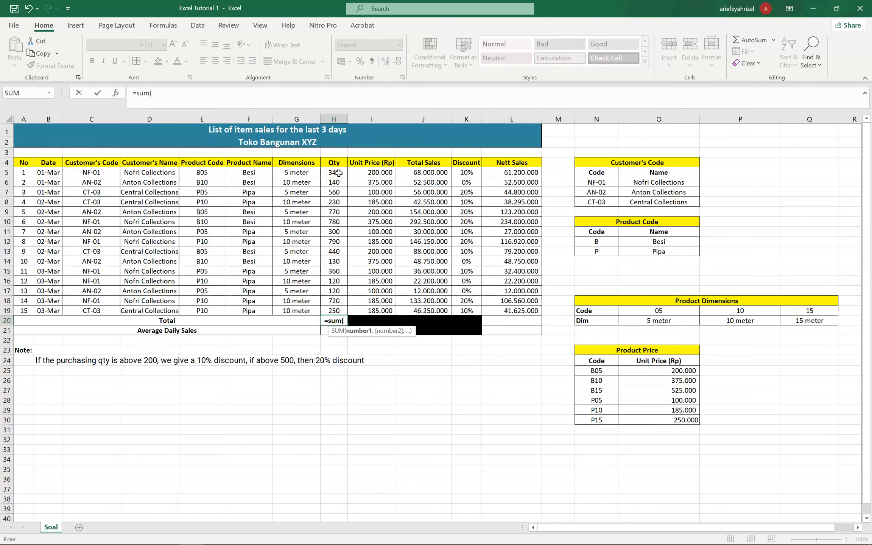
{"action": "left_click_drag", "start_coordinate": [335, 173], "coordinate": [333, 316]}
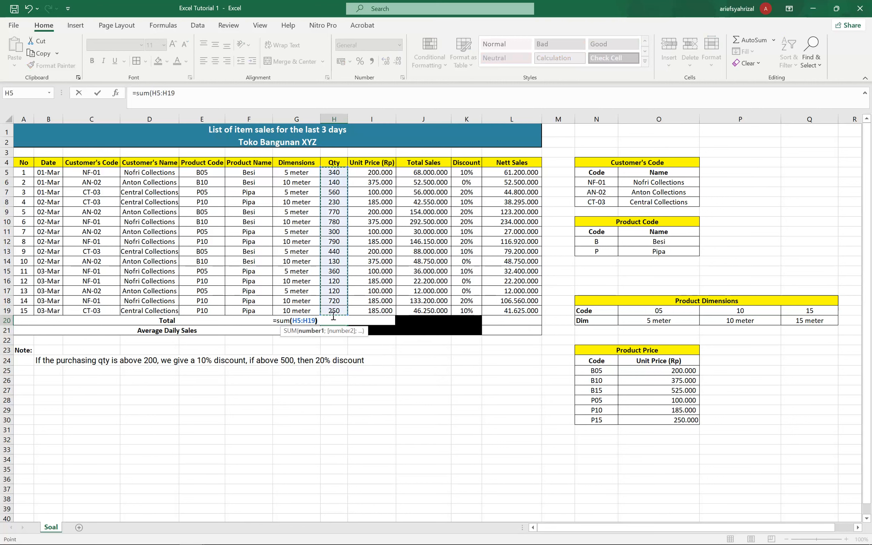
{"action": "key", "text": "Return"}
Step: Calculate the average quantity in H21 with an AVERAGE of H5:H19
{"action": "type", "text": "av"}
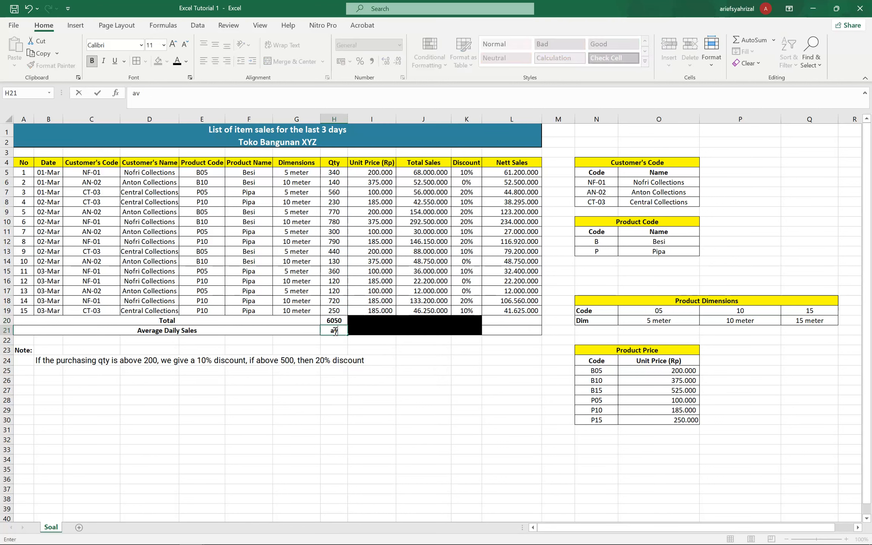
{"action": "type", "text": "erage"}
{"action": "double_click", "coordinate": [336, 332]}
{"action": "type", "text": "=averag"}
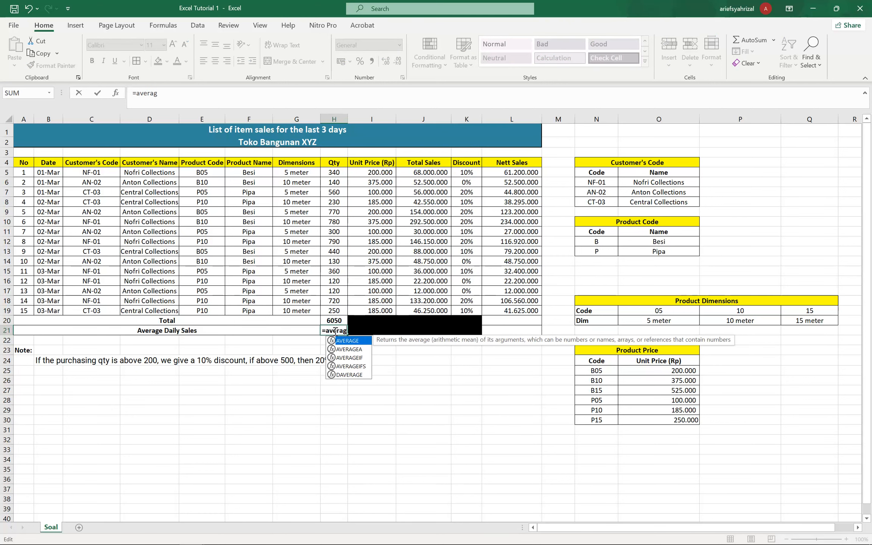
{"action": "type", "text": "e("}
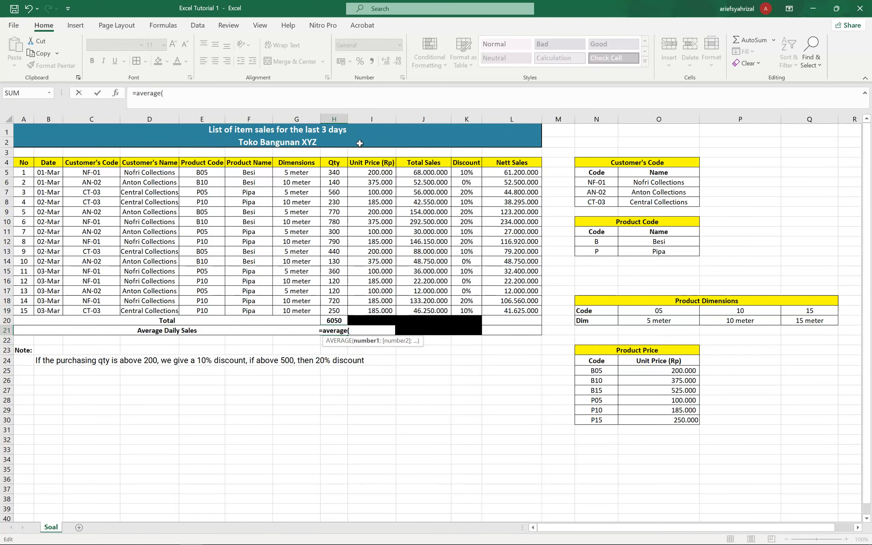
{"action": "left_click_drag", "start_coordinate": [338, 172], "coordinate": [336, 311]}
{"action": "type", "text": ")"}
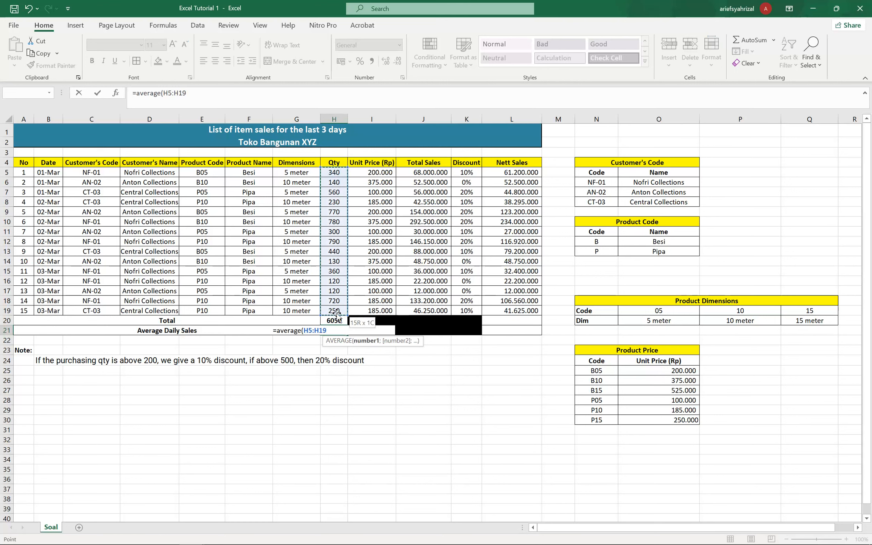
{"action": "key", "text": "Return"}
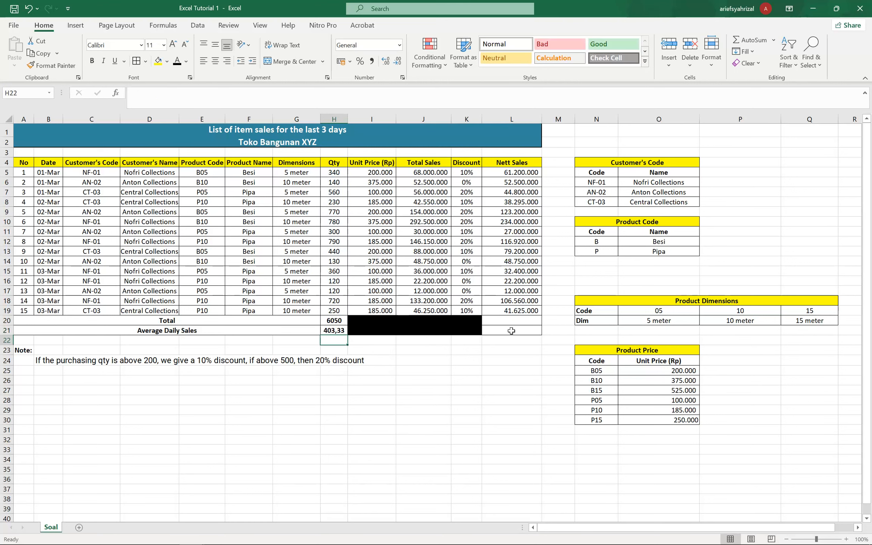
Step: Total the Nett Sales column in L20 with a SUM of L5:L19
{"action": "left_click", "coordinate": [501, 319]}
{"action": "type", "text": "=sum("}
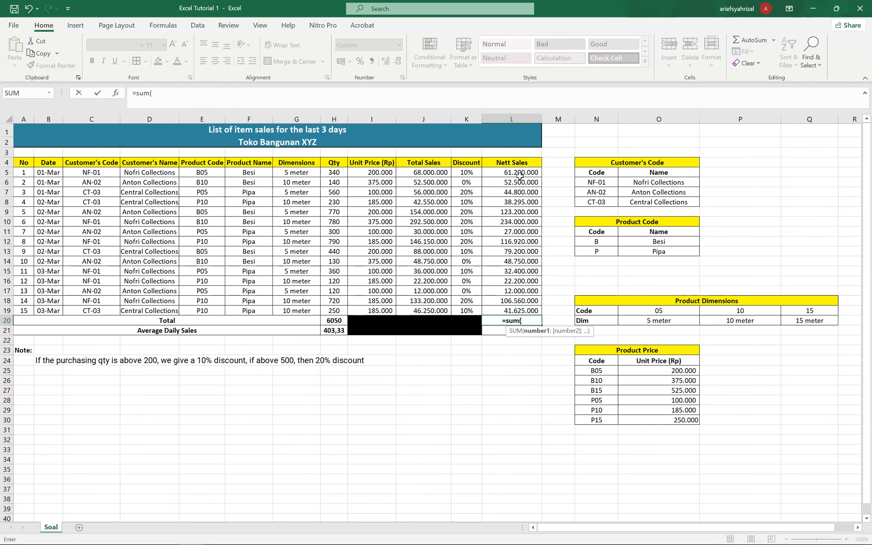
{"action": "left_click_drag", "start_coordinate": [520, 175], "coordinate": [505, 314]}
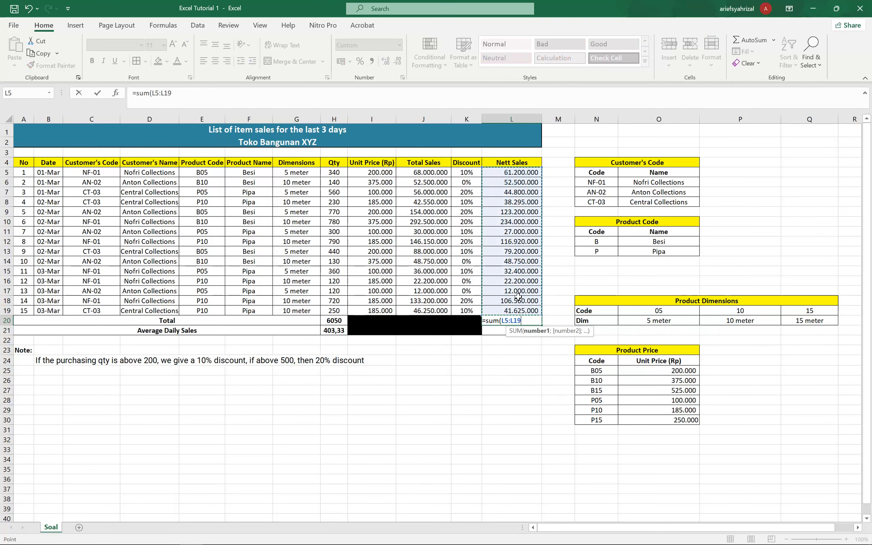
{"action": "type", "text": ")"}
{"action": "key", "text": "Return"}
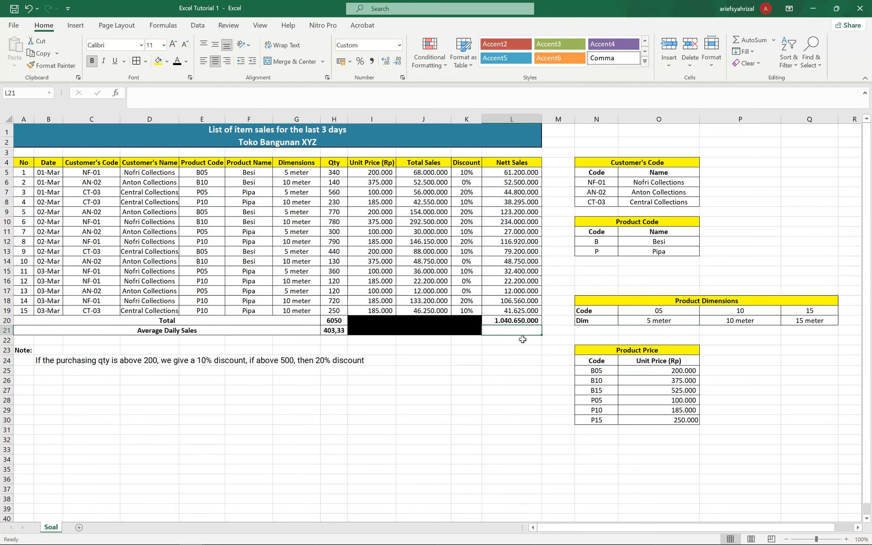
Step: Calculate the average nett sales in L21 with an AVERAGE of L5:L19
{"action": "type", "text": "=av"}
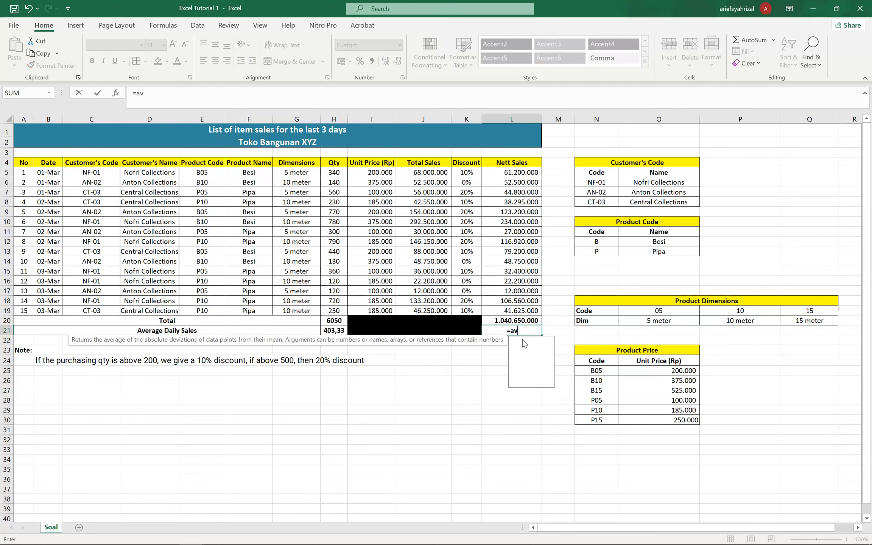
{"action": "type", "text": "erage("}
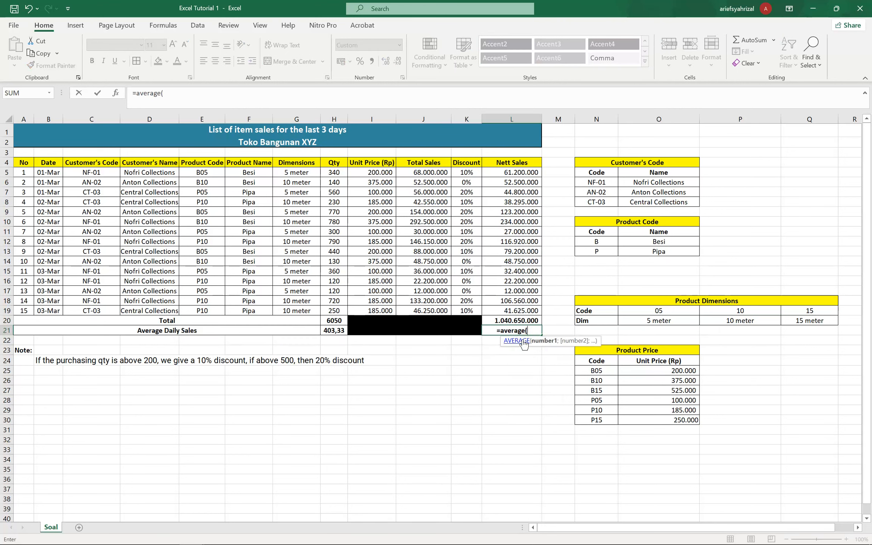
{"action": "left_click_drag", "start_coordinate": [515, 172], "coordinate": [521, 303]}
{"action": "key", "text": "Return"}
{"action": "left_click", "coordinate": [500, 390]}
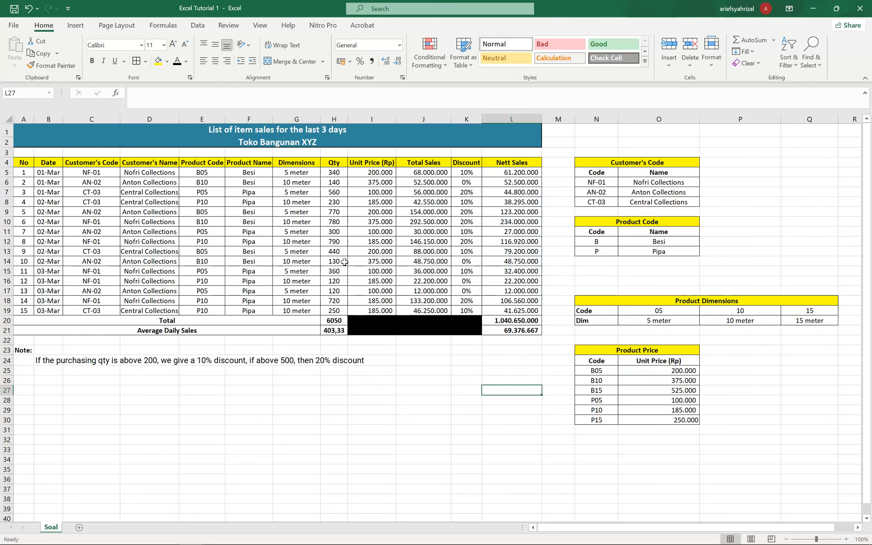